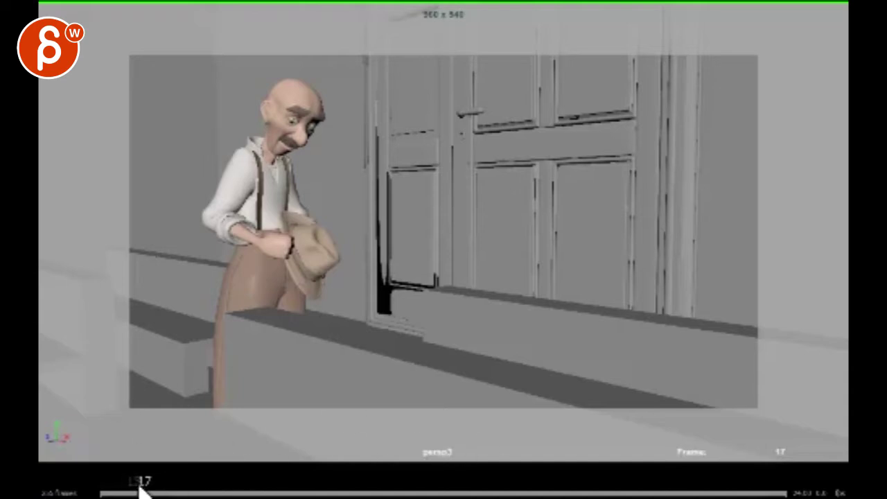
# - Play the opening frames, and trace the character's arms with red strokes on frames 15 and 13
pyautogui.moveTo(140, 490); pyautogui.dragTo(102, 492)
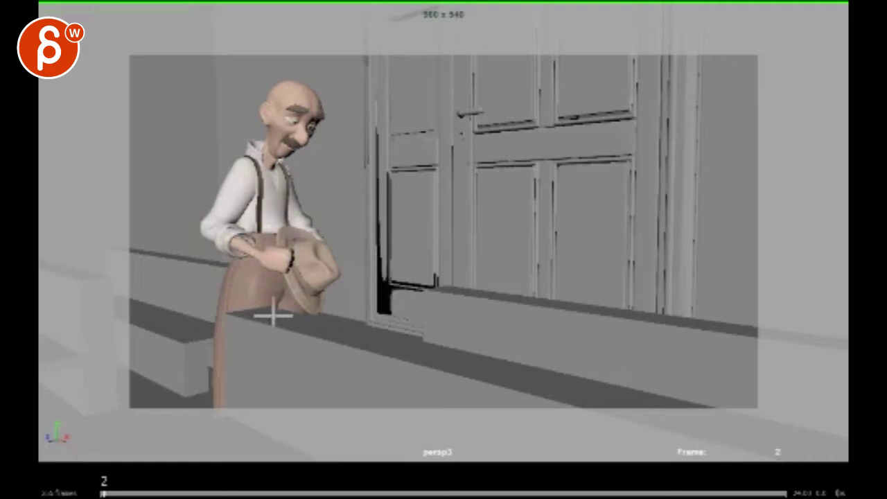
pyautogui.moveTo(105, 492); pyautogui.dragTo(99, 490)
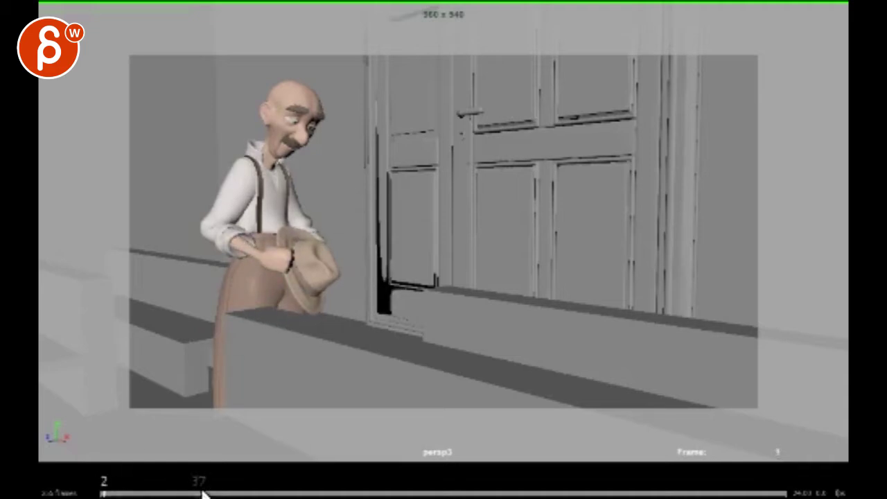
pyautogui.press('space')
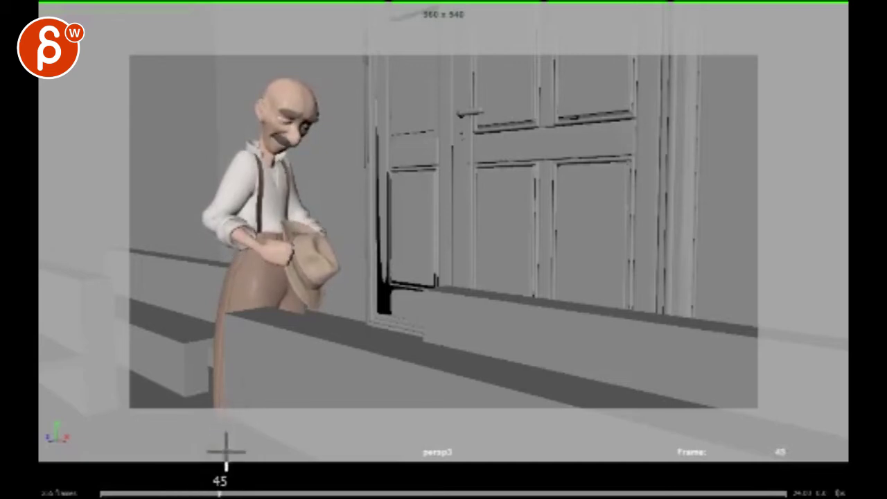
pyautogui.moveTo(213, 491); pyautogui.dragTo(148, 474)
pyautogui.press('space')
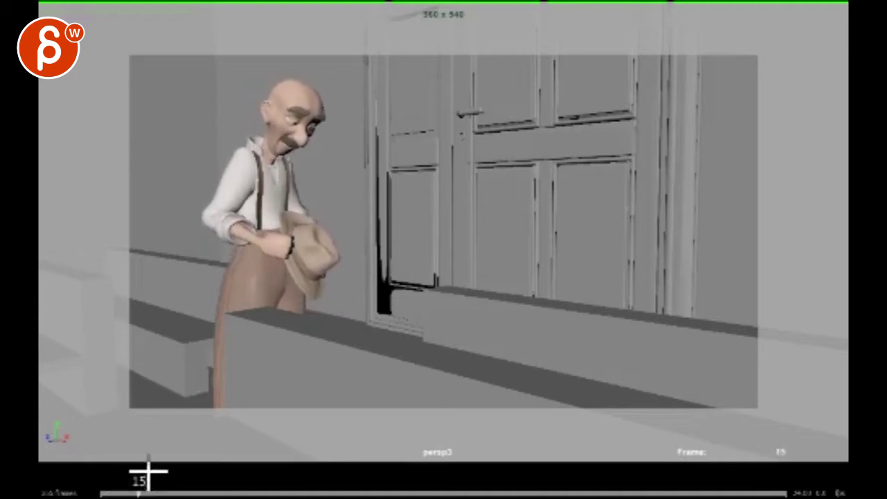
pyautogui.moveTo(287, 252); pyautogui.dragTo(247, 149)
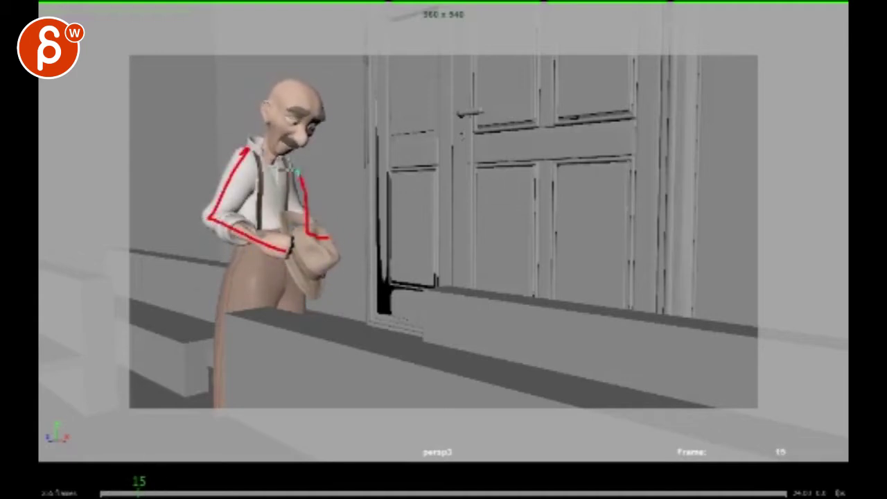
pyautogui.moveTo(136, 493); pyautogui.dragTo(134, 493)
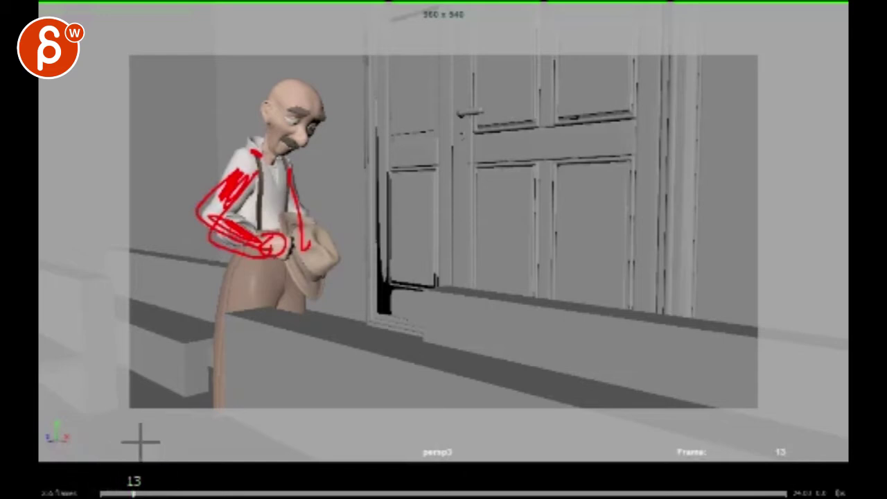
pyautogui.press('Right')
pyautogui.press('Left')
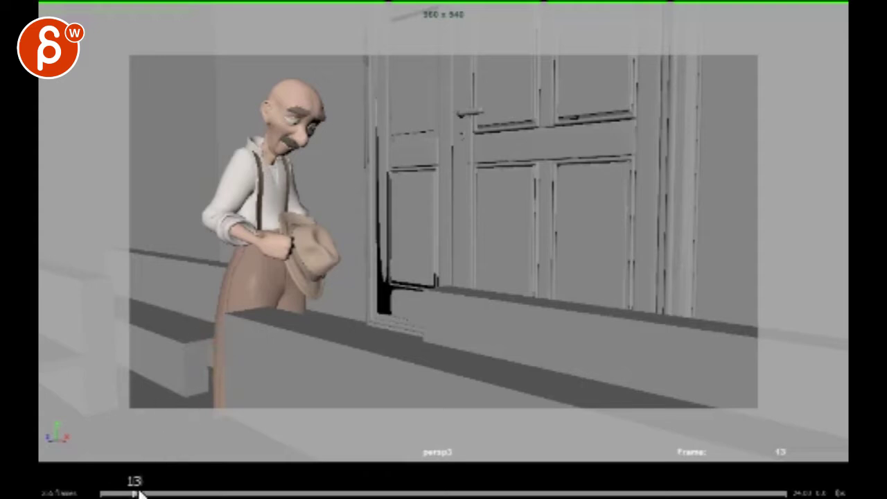
# - Circle the character's upper body and arms in red on frame 14
pyautogui.moveTo(139, 494); pyautogui.dragTo(159, 491)
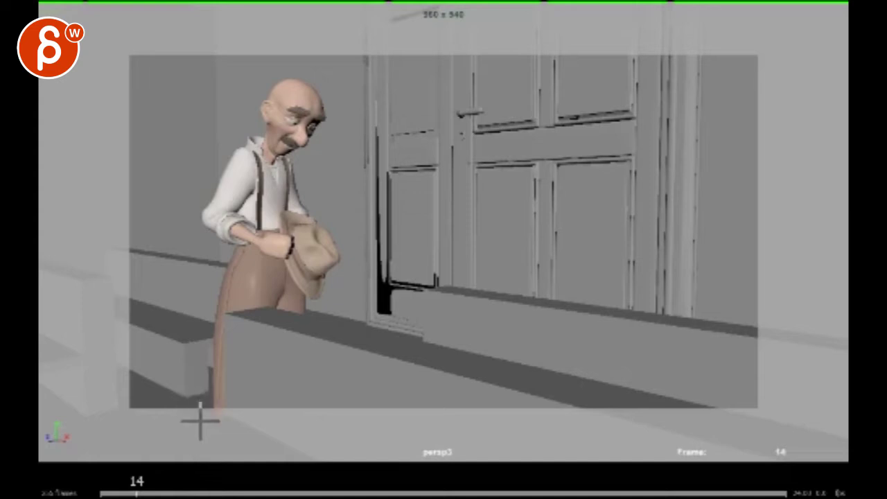
pyautogui.moveTo(201, 164); pyautogui.dragTo(236, 169)
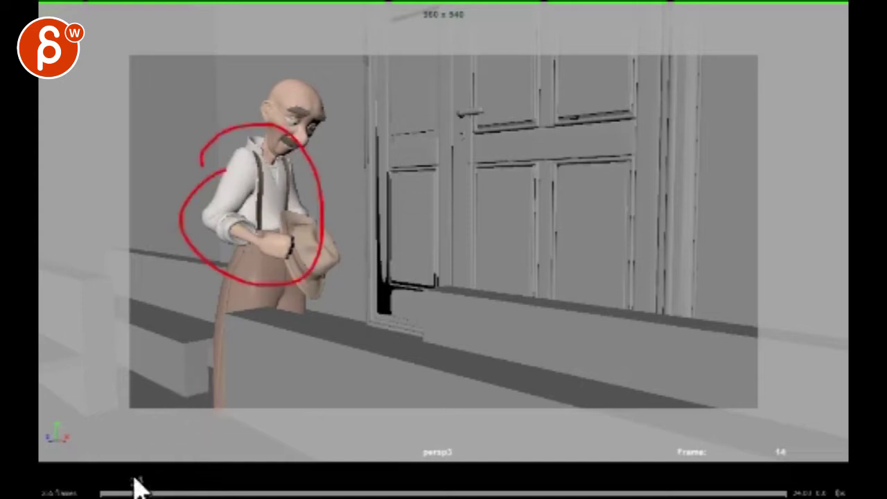
# - Trace both arms and mark the chest with red strokes on frame 5
pyautogui.moveTo(147, 492); pyautogui.dragTo(112, 493)
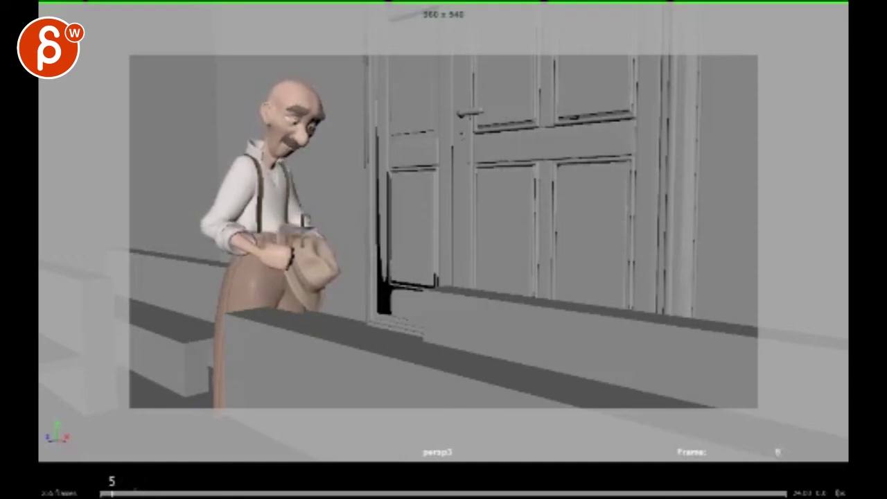
pyautogui.moveTo(288, 268)
pyautogui.mouseDown()
pyautogui.moveTo(222, 217)
pyautogui.moveTo(249, 176)
pyautogui.mouseUp()
pyautogui.moveTo(317, 241)
pyautogui.mouseDown()
pyautogui.moveTo(302, 207)
pyautogui.moveTo(303, 169)
pyautogui.moveTo(259, 197)
pyautogui.mouseUp()
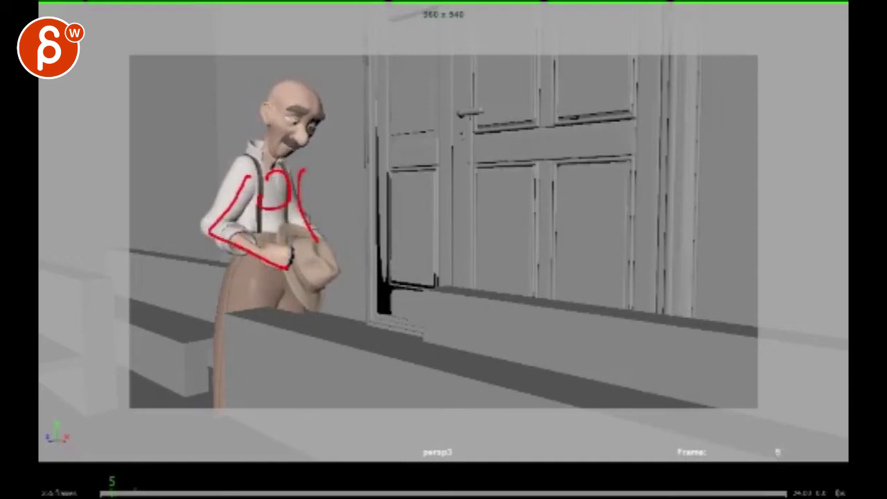
pyautogui.moveTo(116, 493); pyautogui.dragTo(130, 493)
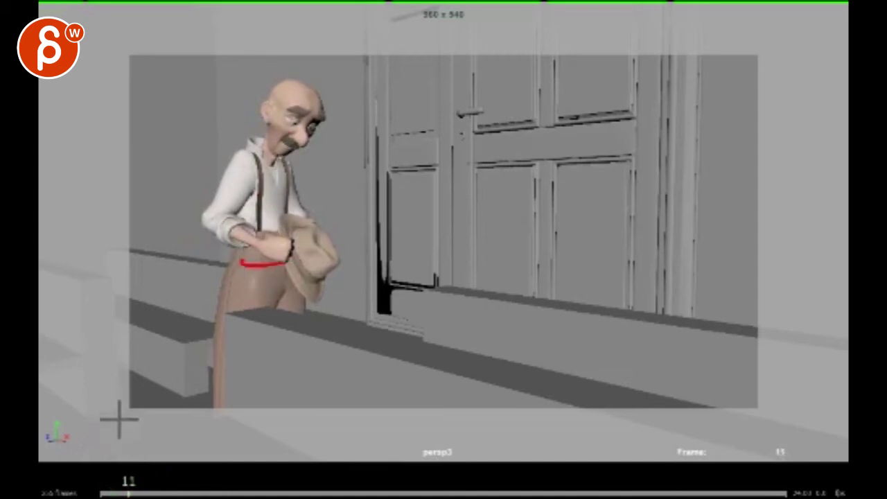
# - Replay the shot from frame 1, and trace both of the character's arms in red on frame 20
pyautogui.moveTo(116, 495); pyautogui.dragTo(97, 494)
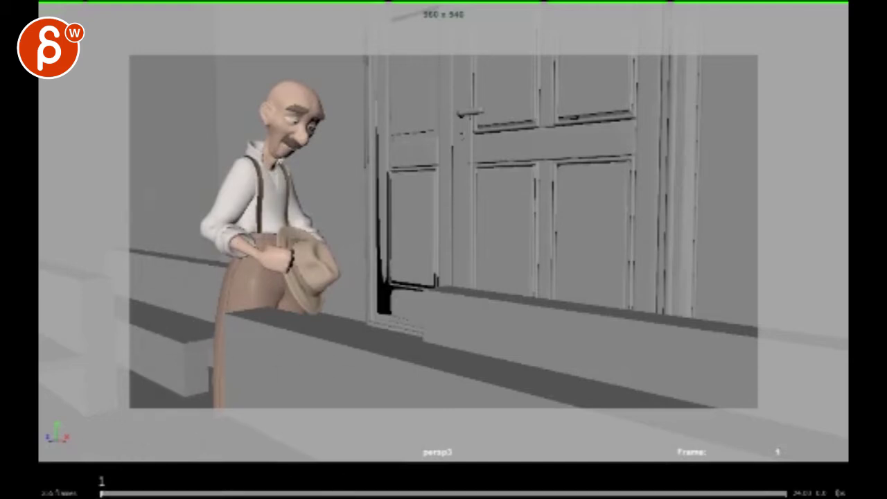
pyautogui.press('space')
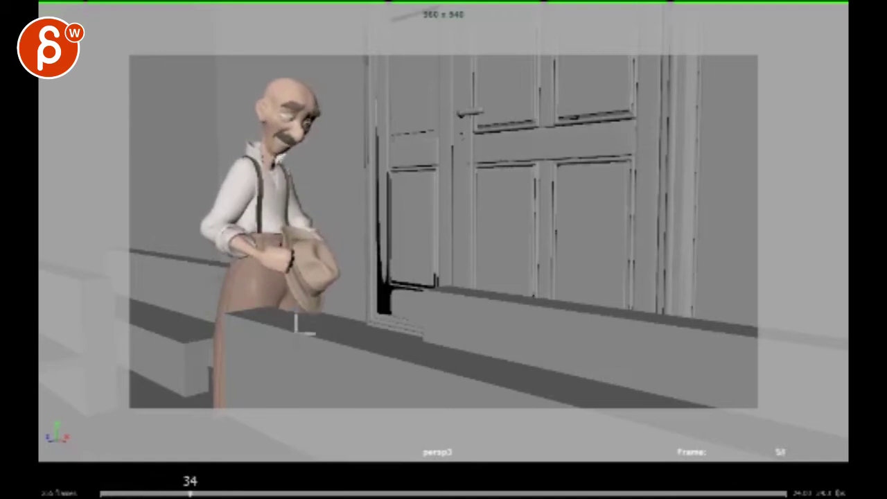
pyautogui.press('space')
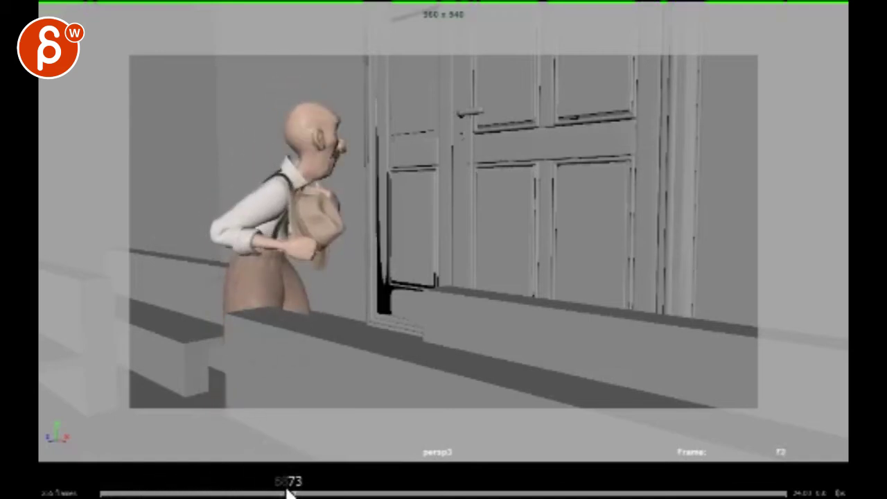
pyautogui.moveTo(291, 493); pyautogui.dragTo(105, 493)
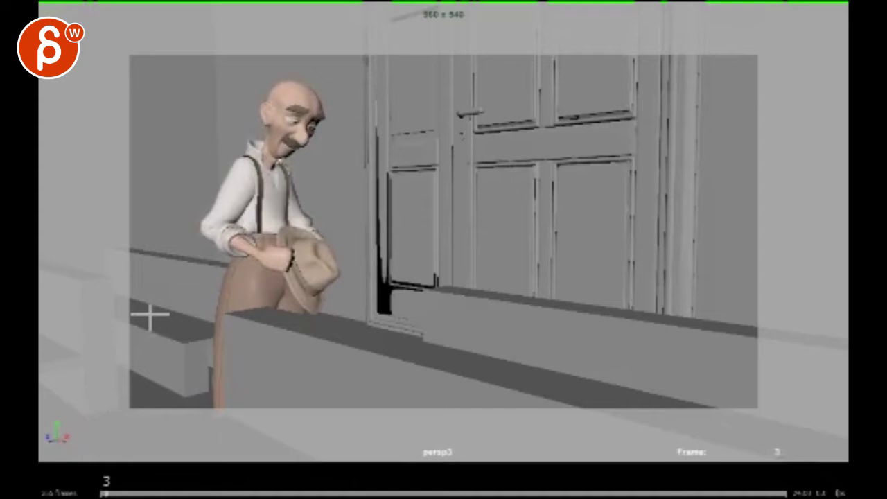
pyautogui.press('space')
pyautogui.moveTo(248, 147); pyautogui.dragTo(237, 240)
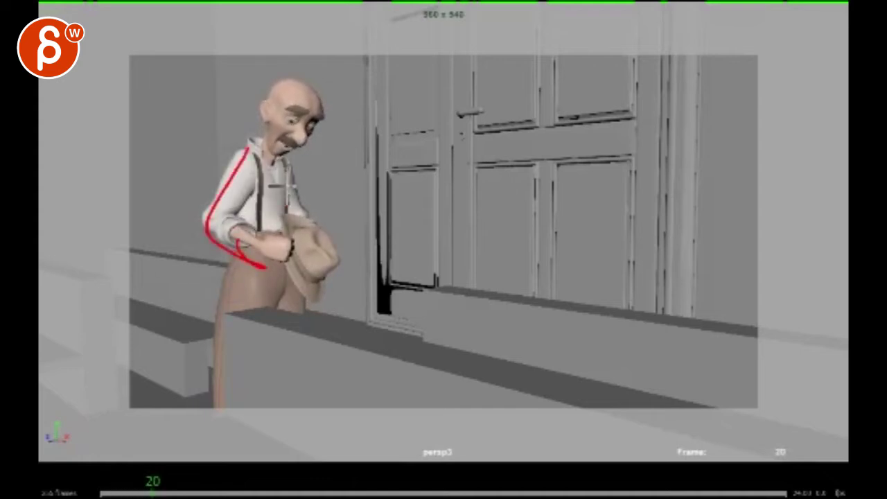
pyautogui.moveTo(288, 186); pyautogui.dragTo(314, 261)
pyautogui.hotkey('alt', 'v')
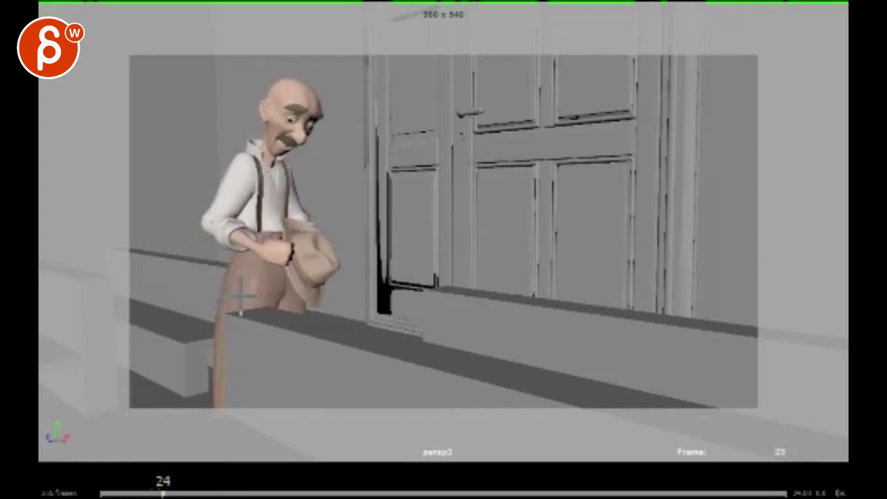
# - Draw the line of action, bent torso and head outline in red over the leaning pose on frame 69
pyautogui.press('space')
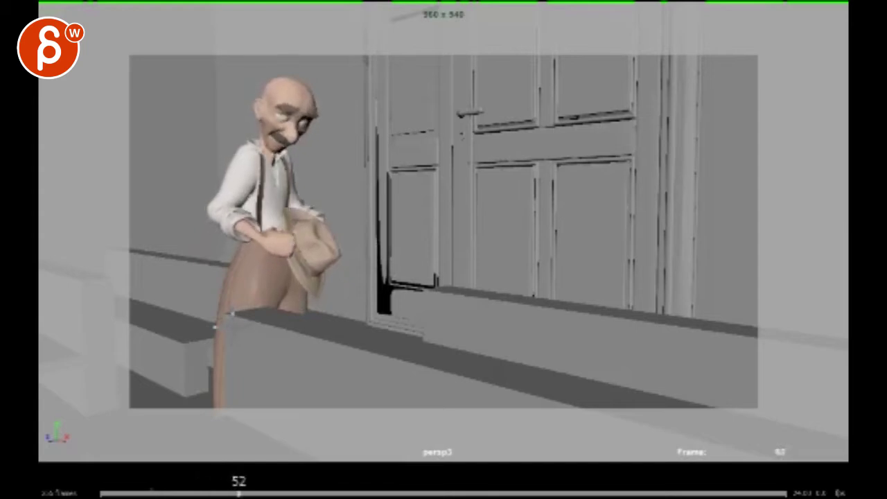
pyautogui.press('space')
pyautogui.moveTo(264, 355); pyautogui.dragTo(310, 159)
pyautogui.moveTo(296, 120)
pyautogui.mouseDown()
pyautogui.moveTo(304, 182)
pyautogui.moveTo(313, 125)
pyautogui.mouseUp()
pyautogui.moveTo(251, 254); pyautogui.dragTo(299, 191)
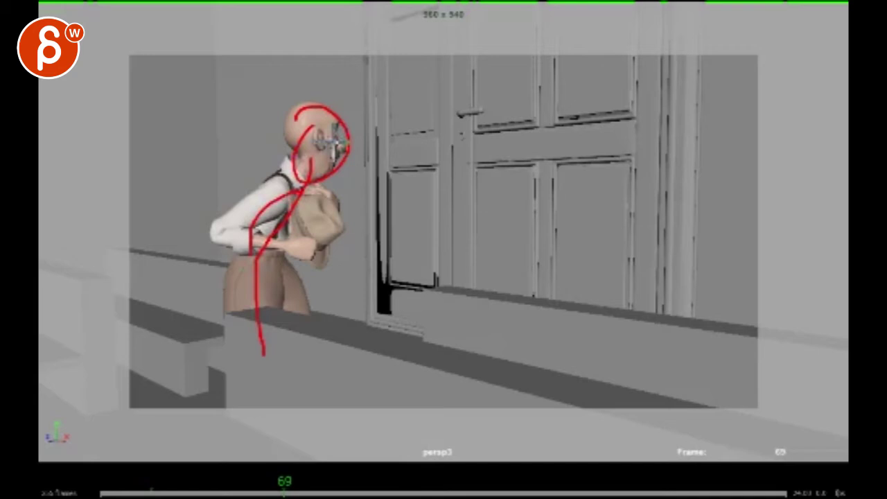
pyautogui.hotkey('alt', 'v')
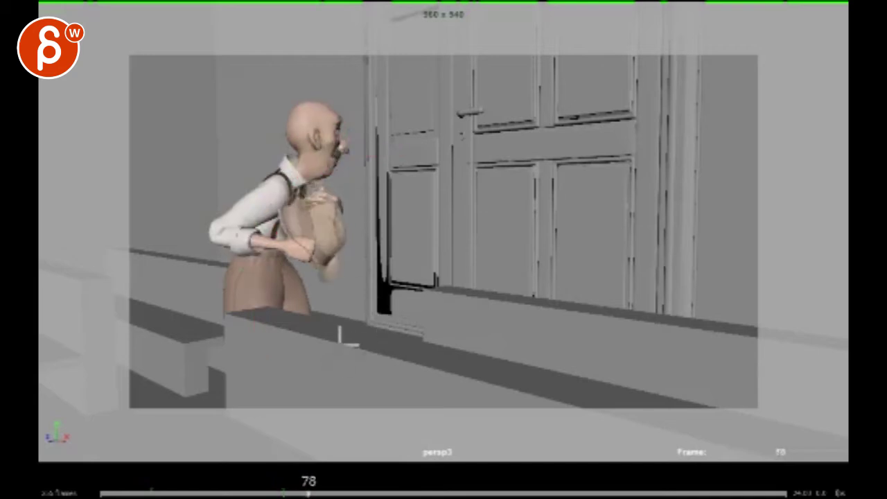
# - Mark the long edges of the benches with red strokes on frame 16, and clear the strokes
pyautogui.moveTo(365, 488); pyautogui.dragTo(294, 494)
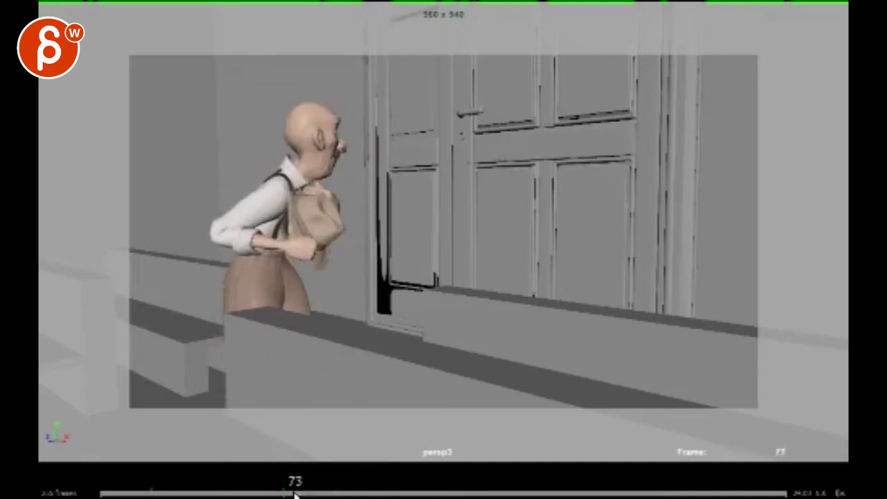
pyautogui.press('space')
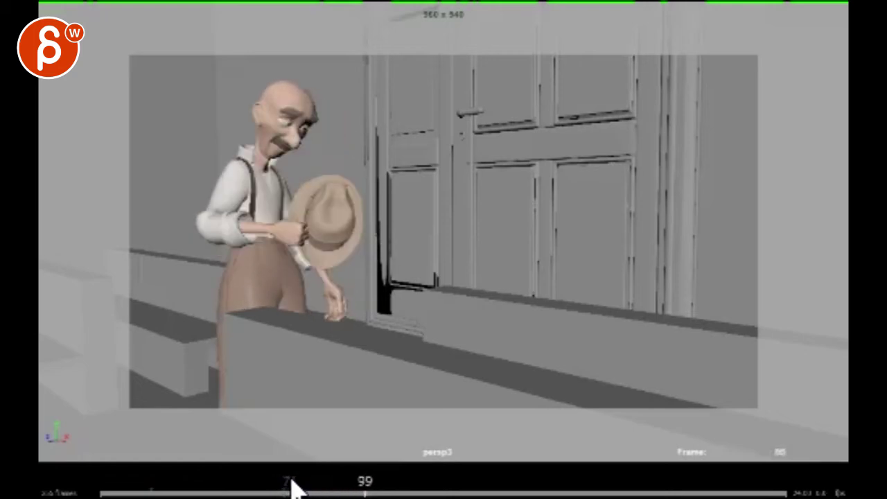
pyautogui.moveTo(292, 489); pyautogui.dragTo(342, 492)
pyautogui.moveTo(123, 490); pyautogui.dragTo(142, 494)
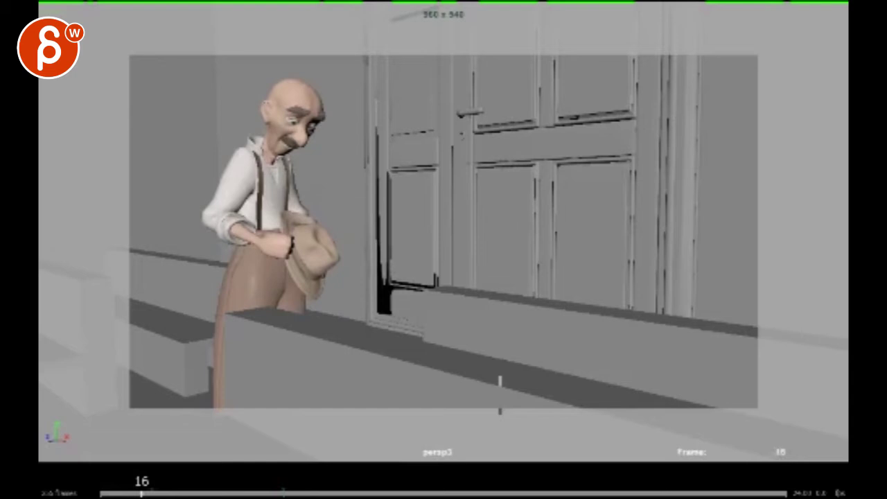
pyautogui.moveTo(548, 419); pyautogui.dragTo(226, 322)
pyautogui.moveTo(568, 391); pyautogui.dragTo(323, 313)
pyautogui.moveTo(684, 372); pyautogui.dragTo(454, 297)
pyautogui.moveTo(728, 366); pyautogui.dragTo(516, 301)
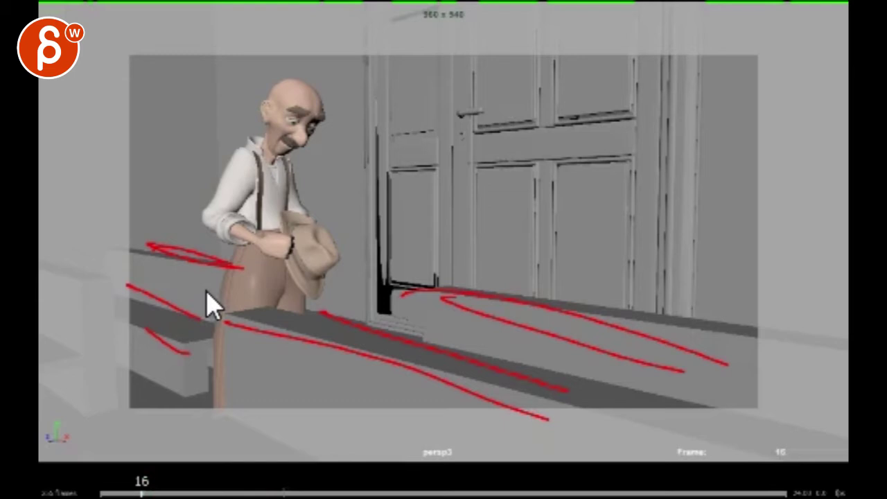
pyautogui.press('Right')
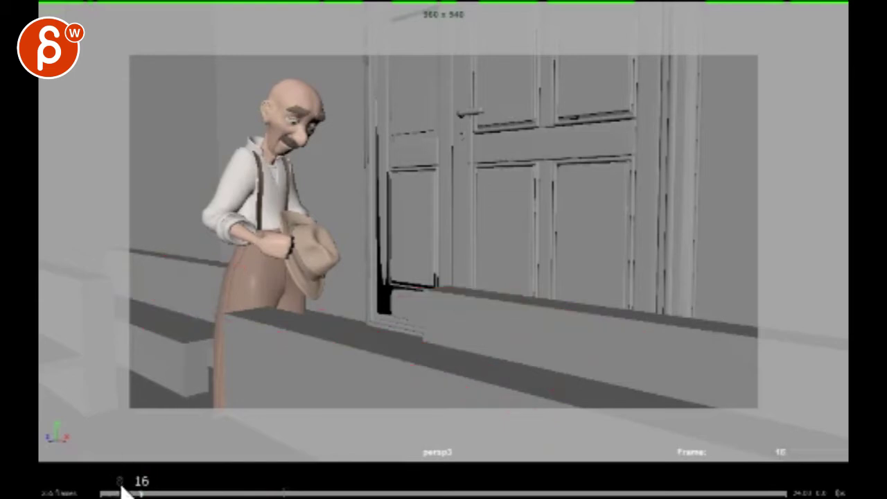
# - Play the shot from the start and examine the forward lean and hat lift up to about frame 108
pyautogui.click(106, 491)
pyautogui.press('space')
pyautogui.hotkey('alt', 'v')
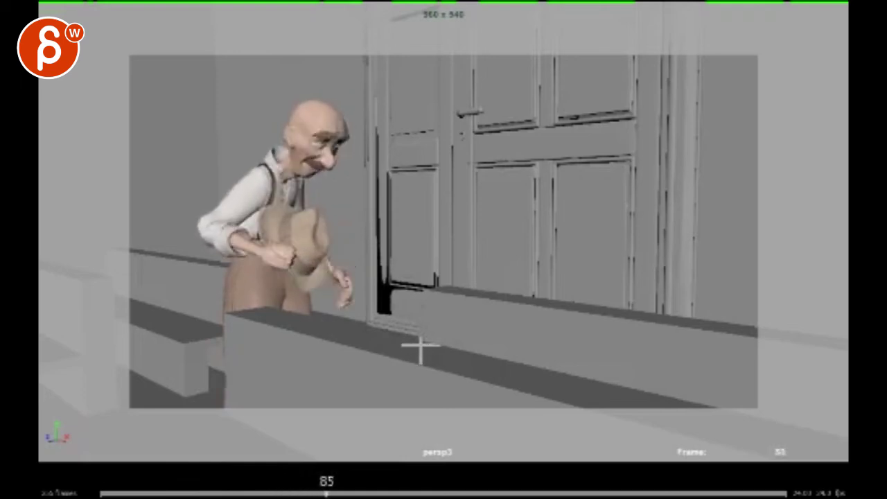
pyautogui.press('space')
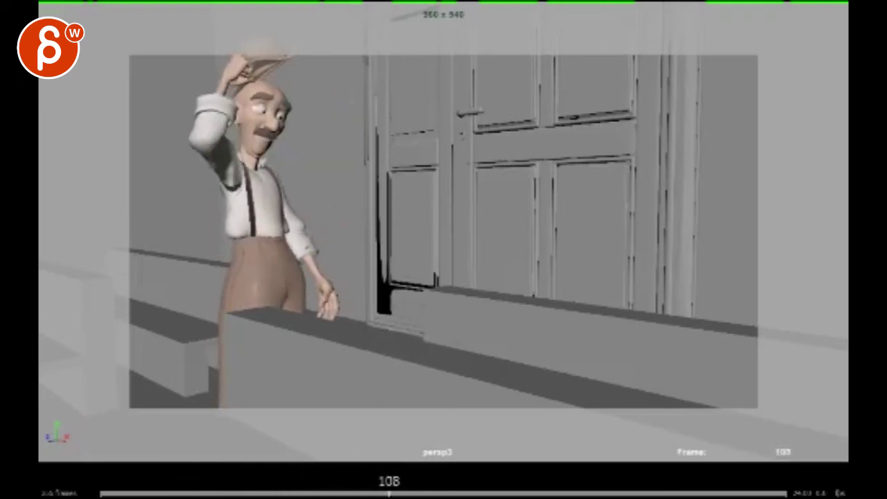
pyautogui.moveTo(379, 492)
pyautogui.mouseDown()
pyautogui.moveTo(342, 492)
pyautogui.moveTo(364, 492)
pyautogui.mouseUp()
pyautogui.press('space')
pyautogui.hotkey('alt', 'v')
pyautogui.press('space')
pyautogui.press('space')
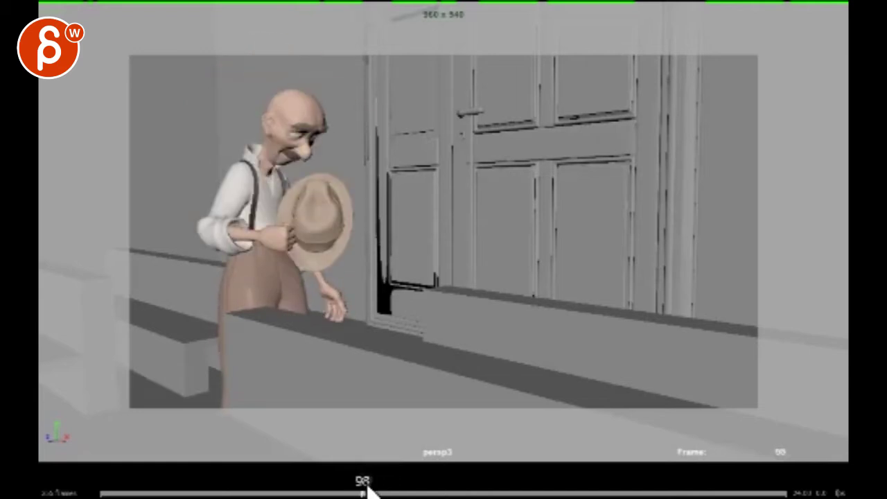
pyautogui.hotkey('alt', 'v')
pyautogui.hotkey('alt', 'v')
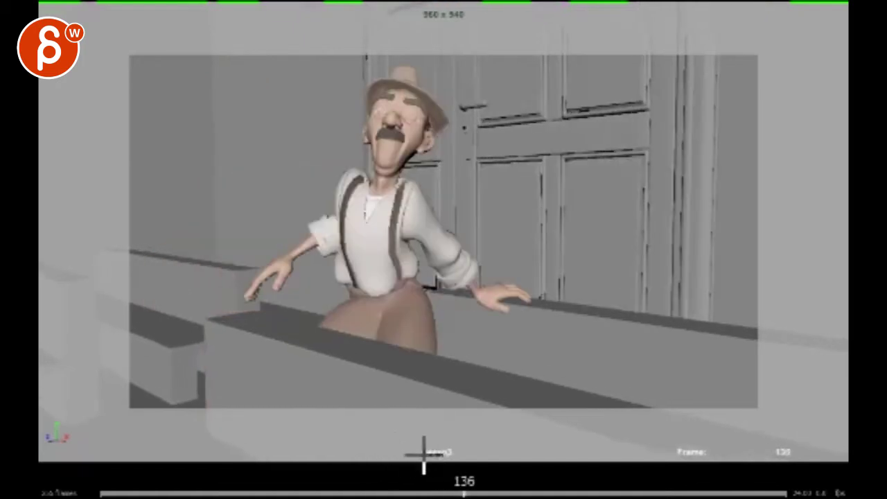
# - Examine the move from the forward lean through putting on the hat to the seated pose, between frames 86 and 165
pyautogui.moveTo(459, 491); pyautogui.dragTo(406, 493)
pyautogui.hotkey('alt', 'v')
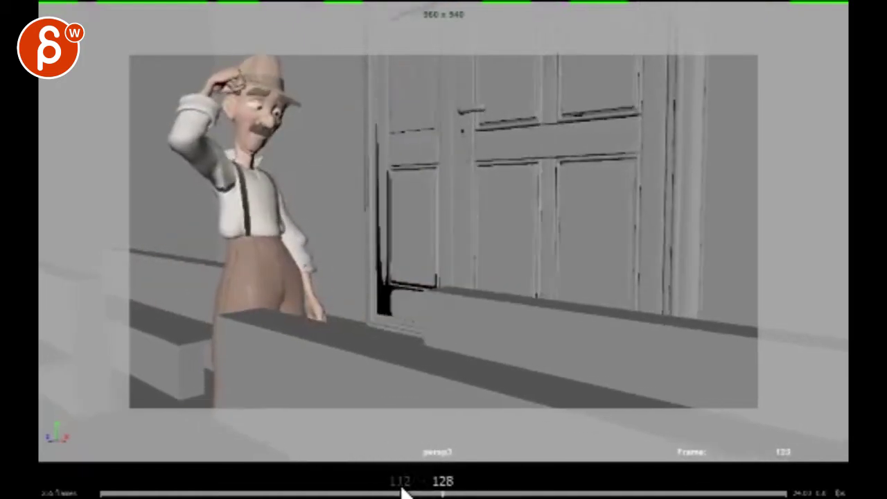
pyautogui.hotkey('alt', 'v')
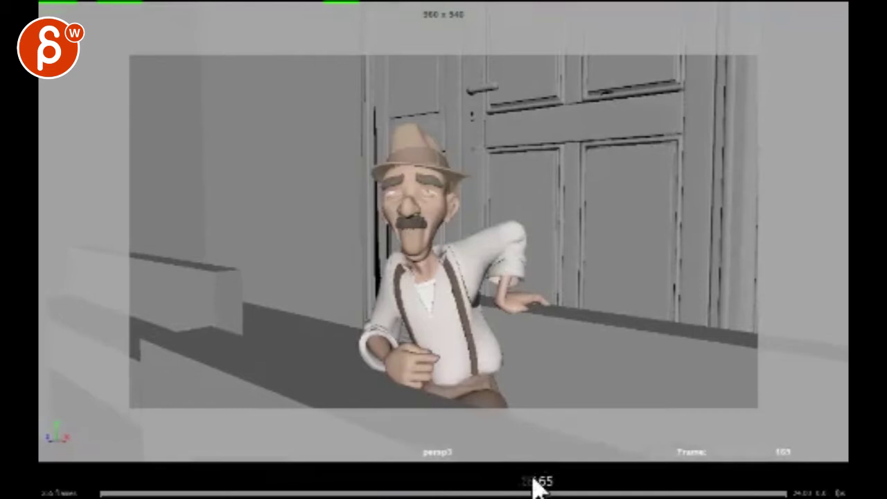
pyautogui.moveTo(535, 485); pyautogui.dragTo(330, 487)
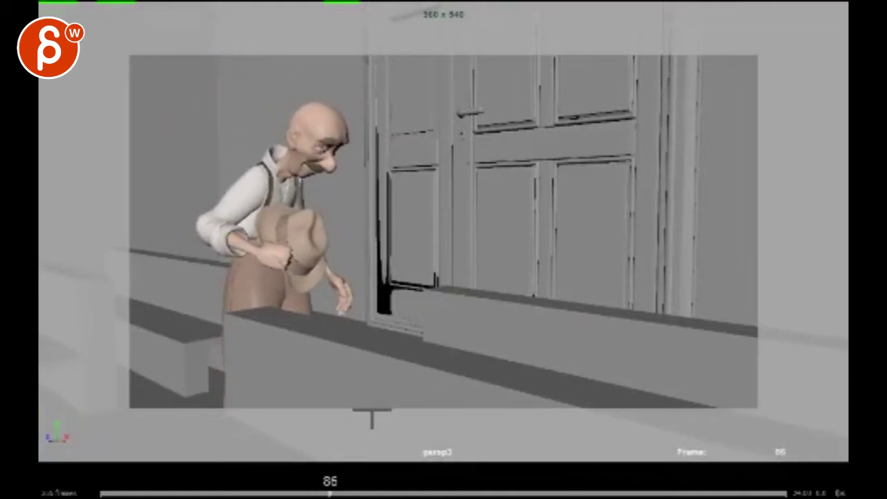
pyautogui.moveTo(331, 492); pyautogui.dragTo(368, 488)
pyautogui.press('space')
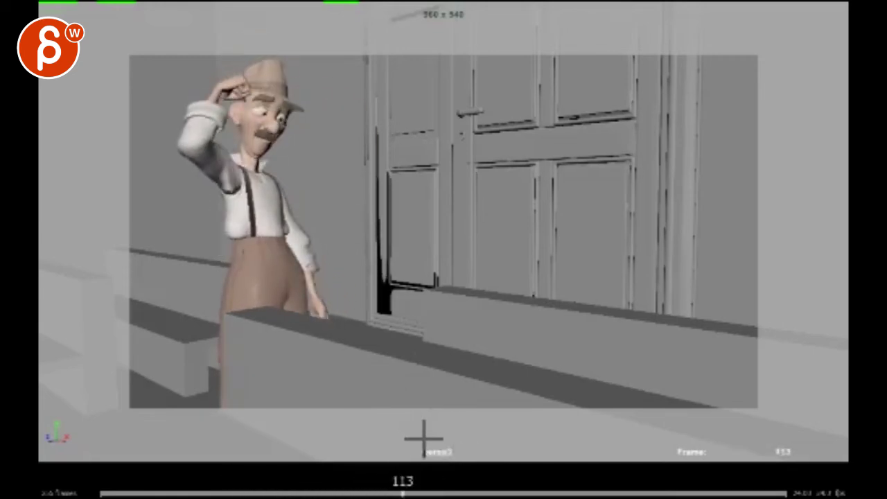
pyautogui.press('space')
pyautogui.press('space')
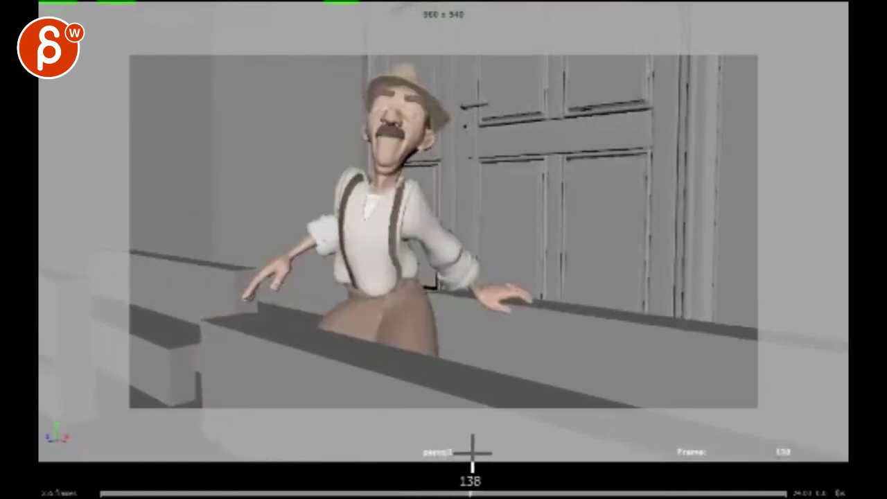
# - Draw red guide lines down the upright hat-touching pose on frame 129 and across the leaning pose that follows
pyautogui.press('space')
pyautogui.moveTo(488, 493); pyautogui.dragTo(446, 494)
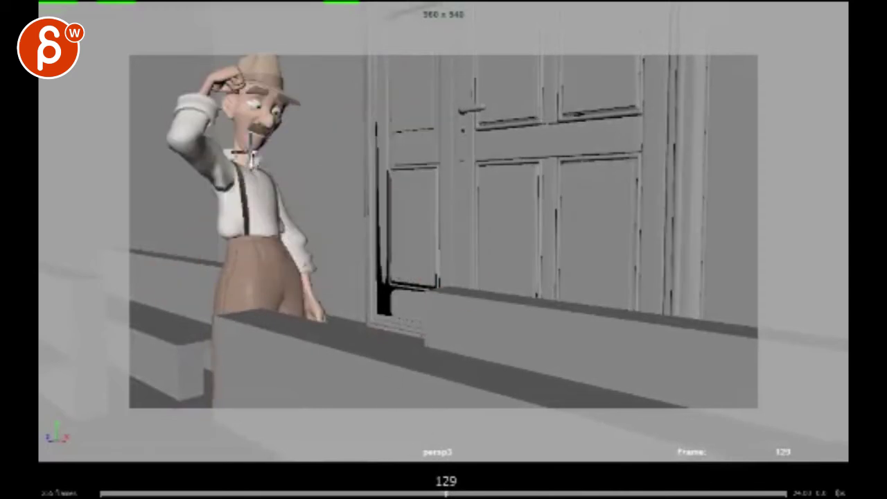
pyautogui.moveTo(260, 92); pyautogui.dragTo(244, 327)
pyautogui.press('Right')
pyautogui.press('Right')
pyautogui.moveTo(455, 301); pyautogui.dragTo(254, 314)
pyautogui.press('Left')
pyautogui.press('Left')
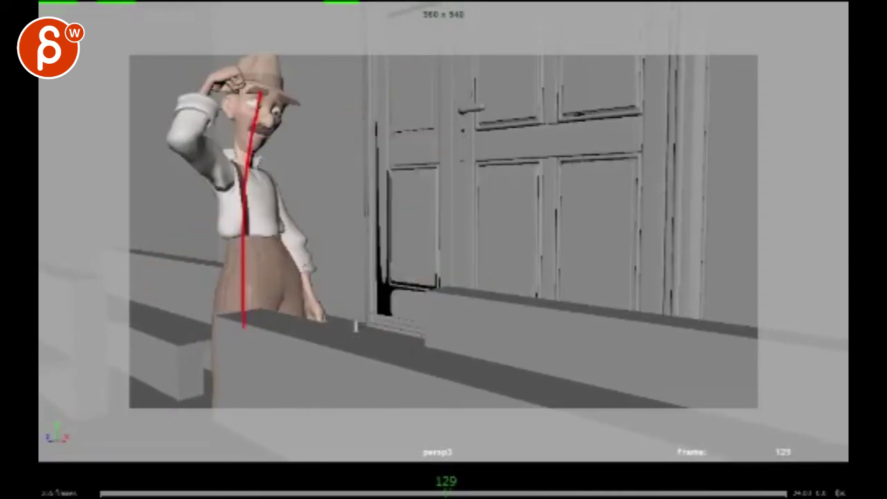
# - Compare the upright pose on frame 129 with the leaning pose on frame 130, and mark the lean with a red stroke
pyautogui.press('Right')
pyautogui.press('Left')
pyautogui.press('Right')
pyautogui.press('Left')
pyautogui.press('Right')
pyautogui.hotkey('alt', ',')
pyautogui.hotkey('alt', '.')
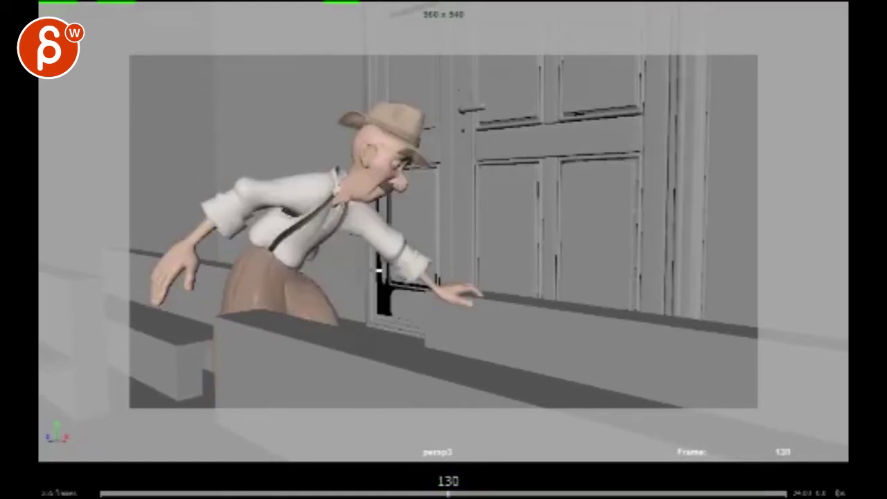
pyautogui.hotkey('alt', ',')
pyautogui.hotkey('alt', '.')
pyautogui.moveTo(471, 314)
pyautogui.mouseDown()
pyautogui.moveTo(398, 247)
pyautogui.moveTo(294, 240)
pyautogui.mouseUp()
pyautogui.press('Left')
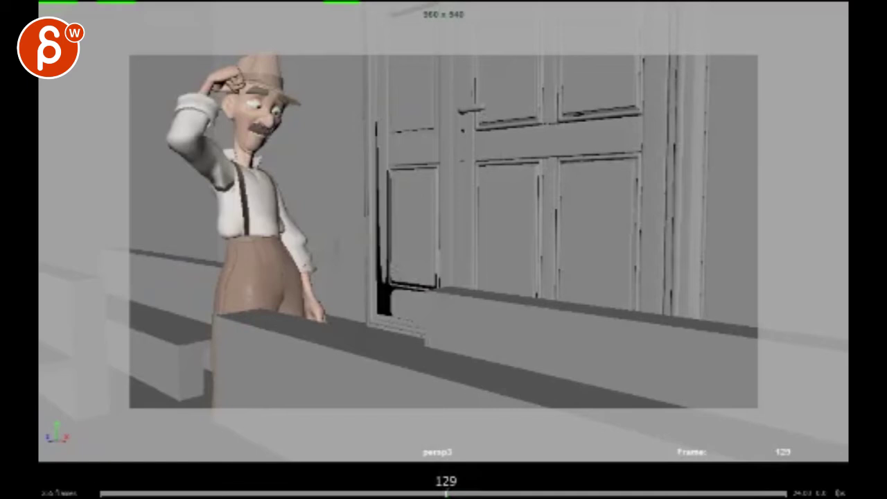
# - Redraw the upright pose's body line on frame 129 and mark the forearm of the bench-supporting arm on frame 131
pyautogui.press('Left')
pyautogui.press('Right')
pyautogui.press('Right')
pyautogui.press('Left')
pyautogui.press('Right')
pyautogui.hotkey('alt', ',')
pyautogui.hotkey('alt', '.')
pyautogui.hotkey('alt', ',')
pyautogui.moveTo(258, 104); pyautogui.dragTo(270, 330)
pyautogui.hotkey('alt', '.')
pyautogui.hotkey('alt', '.')
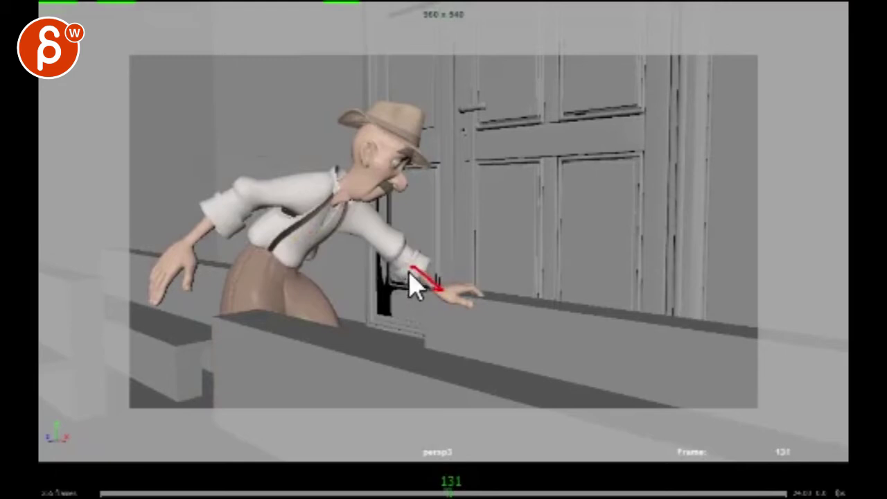
pyautogui.hotkey('alt', ',')
# - Replay the move from the upright pose through the lean to the seated pose, between frames 117 and 145
pyautogui.moveTo(447, 493); pyautogui.dragTo(410, 493)
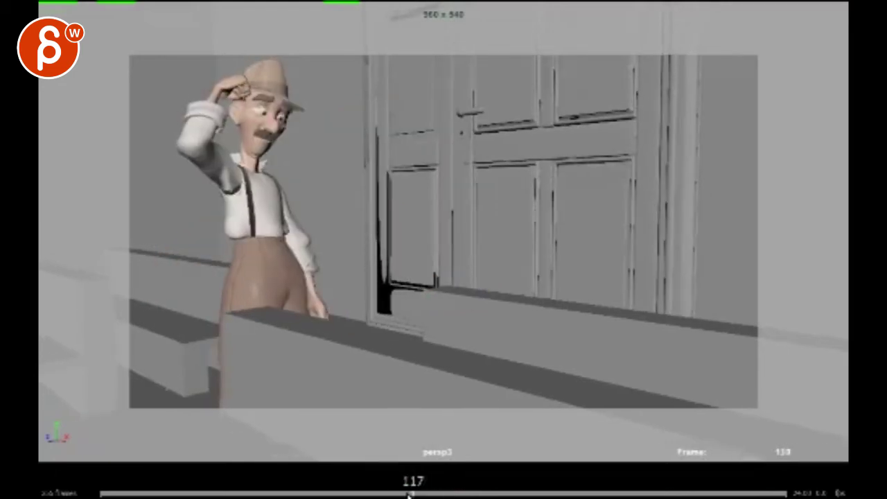
pyautogui.press('space')
pyautogui.press('space')
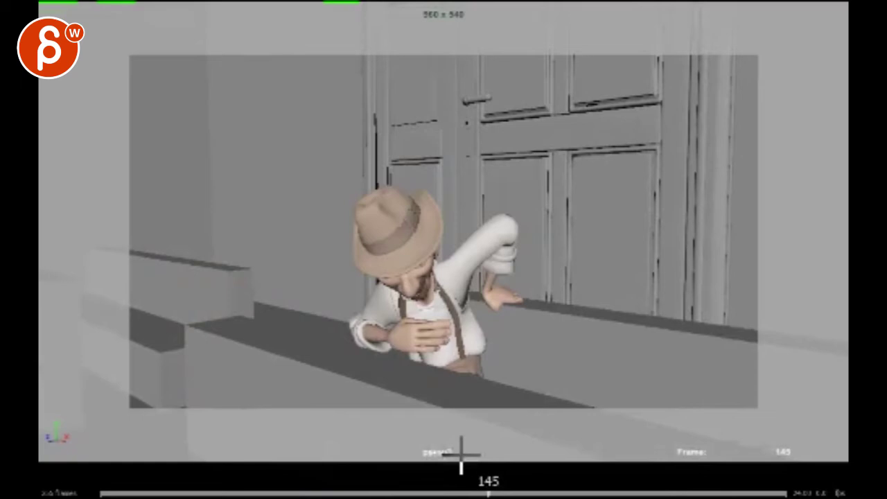
pyautogui.moveTo(481, 493)
pyautogui.mouseDown()
pyautogui.moveTo(418, 494)
pyautogui.moveTo(469, 493)
pyautogui.mouseUp()
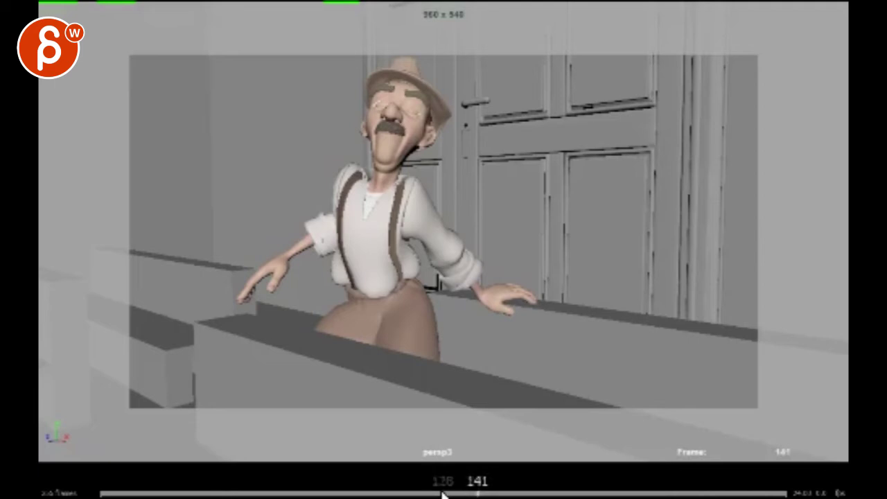
pyautogui.moveTo(479, 493); pyautogui.dragTo(410, 494)
pyautogui.press('space')
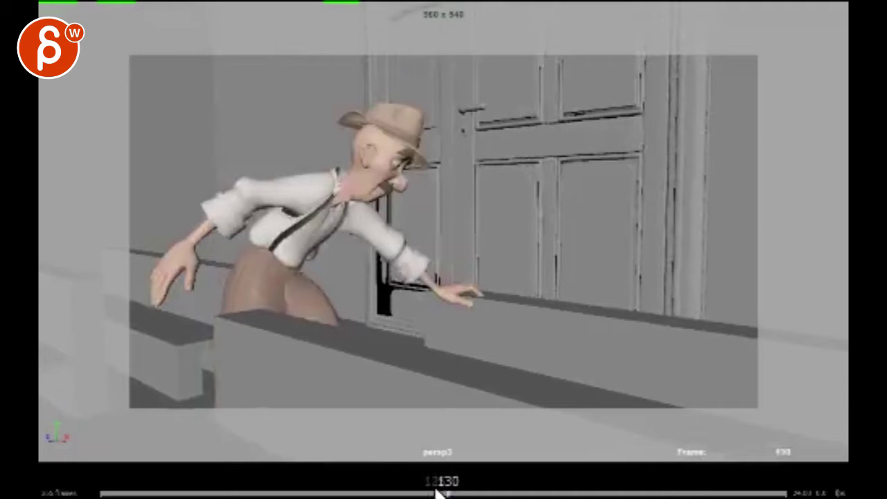
pyautogui.press('space')
# - Draw a red line of action from the hips up to the head of the leaned-back pose on frame 137
pyautogui.click(460, 494)
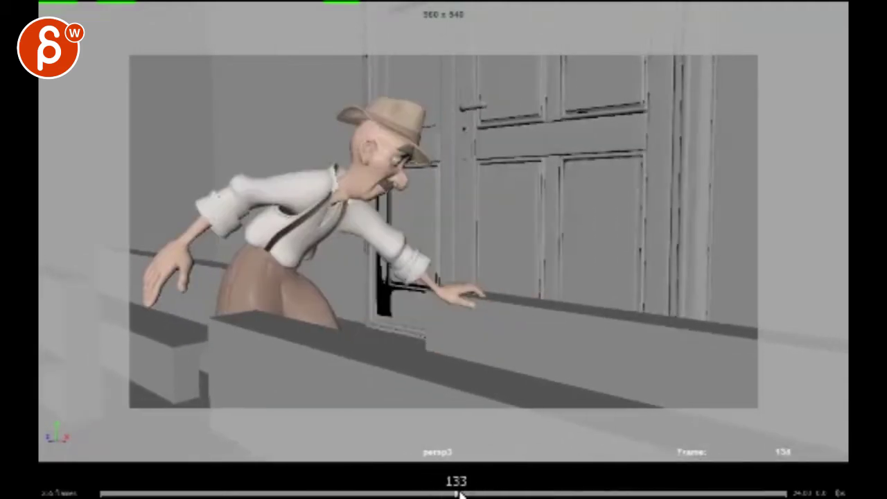
pyautogui.press('Right')
pyautogui.click(467, 493)
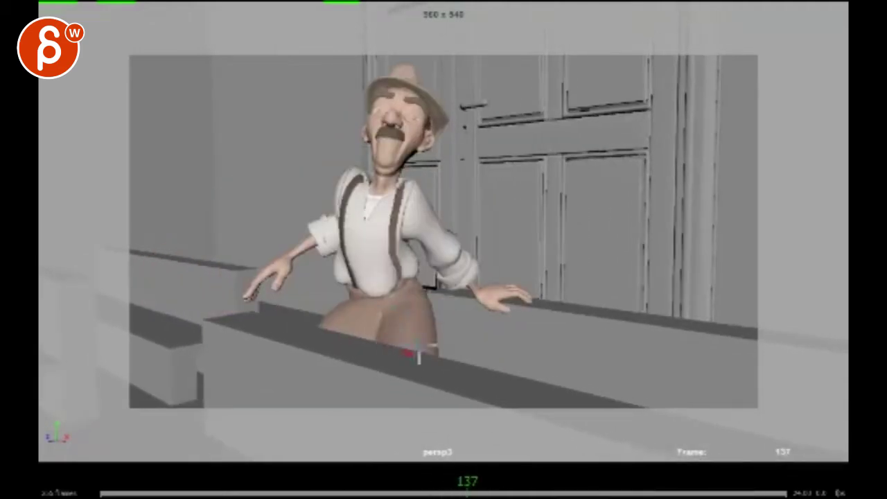
pyautogui.moveTo(419, 346); pyautogui.dragTo(396, 116)
# - Trace the bent supporting arm in red from shoulder to hand on the seated poses around frame 156
pyautogui.press('space')
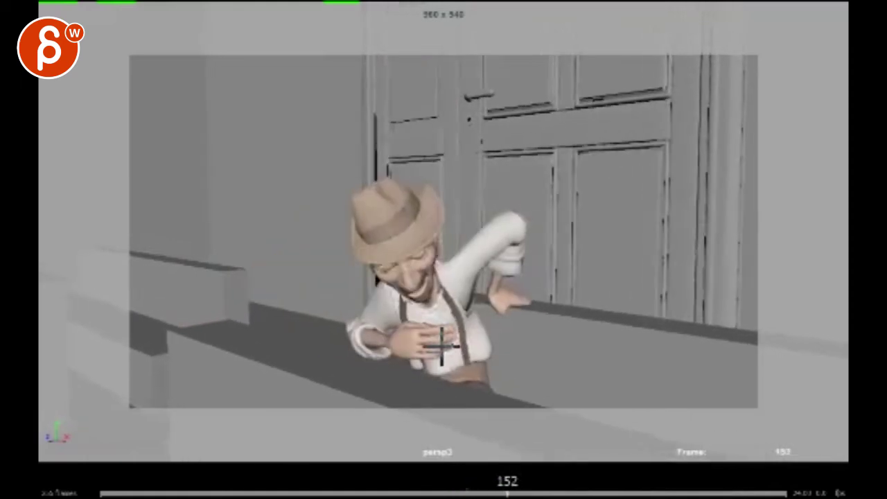
pyautogui.moveTo(541, 314)
pyautogui.mouseDown()
pyautogui.moveTo(504, 313)
pyautogui.moveTo(447, 228)
pyautogui.mouseUp()
pyautogui.hotkey('alt', ',')
pyautogui.moveTo(530, 308)
pyautogui.mouseDown()
pyautogui.moveTo(493, 300)
pyautogui.moveTo(457, 247)
pyautogui.mouseUp()
pyautogui.hotkey('alt', '.')
pyautogui.hotkey('alt', '.')
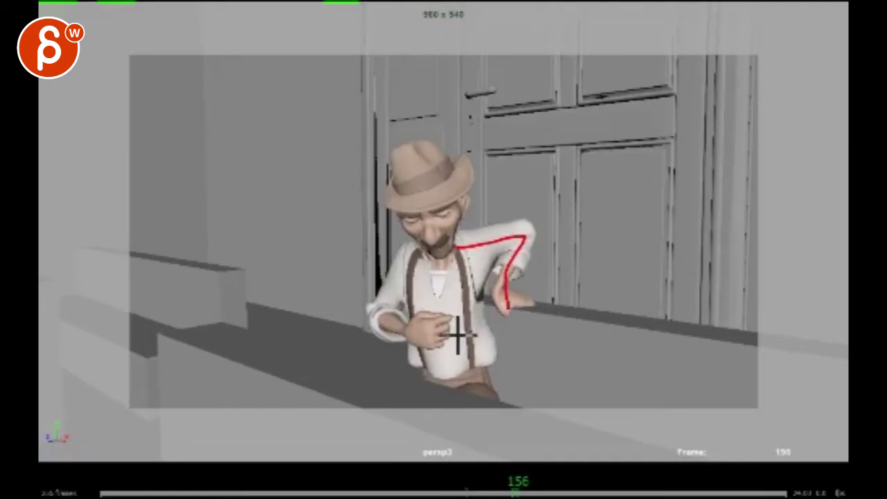
# - Examine the seated poses and the gesturing hand between frames 156 and 185, returning to frame 159
pyautogui.press('space')
pyautogui.press('space')
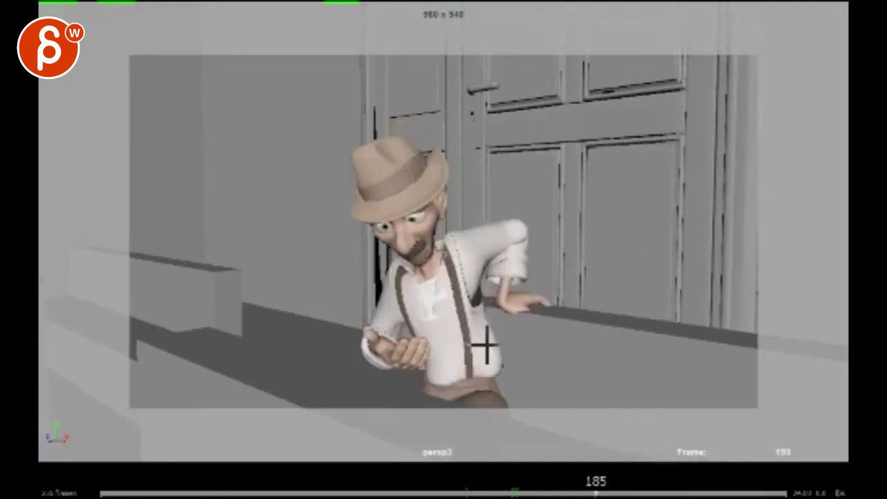
pyautogui.press('Left')
pyautogui.press('Left')
pyautogui.press('Left')
pyautogui.press('Left')
pyautogui.press('Left')
pyautogui.press('Left')
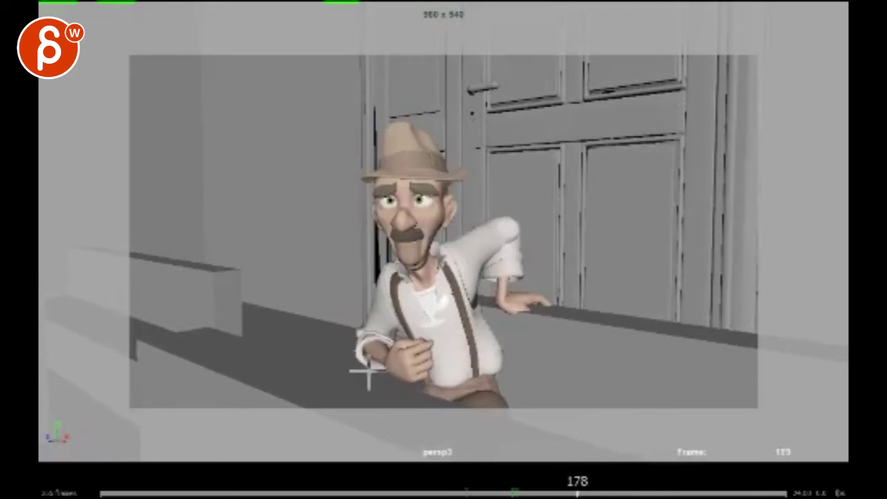
pyautogui.press('Left')
pyautogui.press('Left')
pyautogui.press('Left')
pyautogui.moveTo(546, 494); pyautogui.dragTo(526, 494)
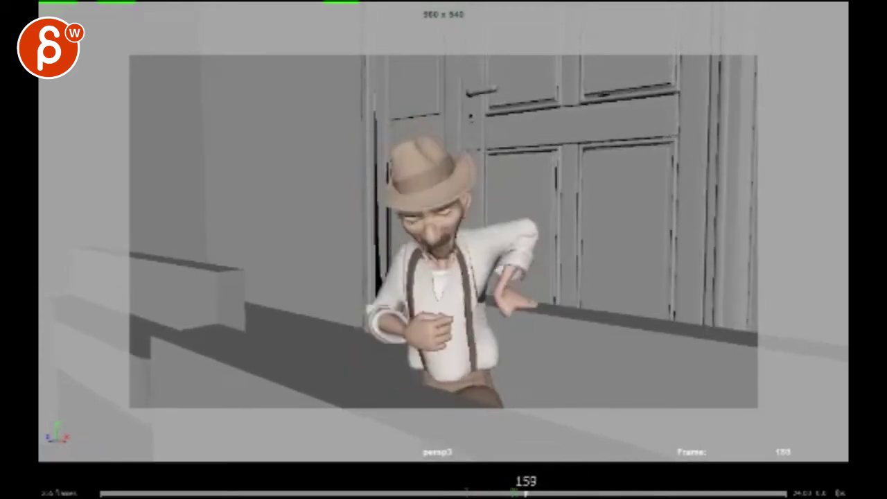
# - Outline and shade the bench seat in red on frame 165, and replace the marks with one line along the seat
pyautogui.press('space')
pyautogui.moveTo(213, 322); pyautogui.dragTo(415, 399)
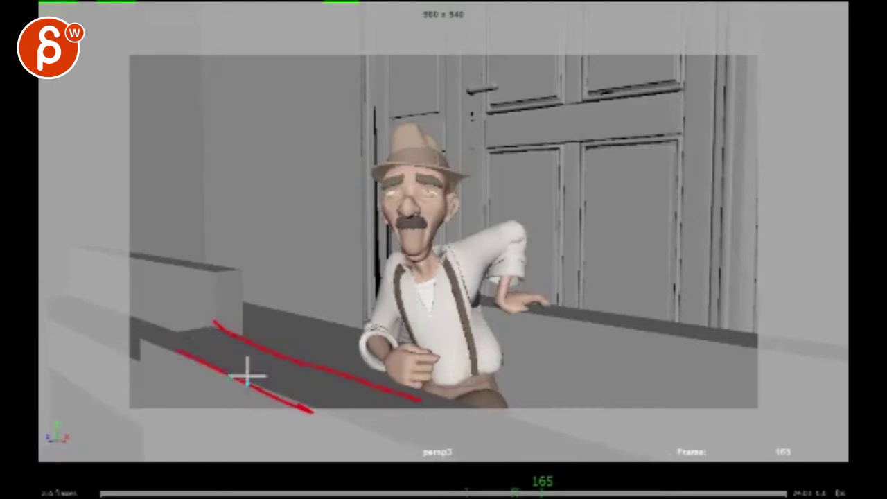
pyautogui.moveTo(305, 345)
pyautogui.mouseDown()
pyautogui.moveTo(253, 340)
pyautogui.moveTo(337, 376)
pyautogui.moveTo(418, 397)
pyautogui.mouseUp()
pyautogui.moveTo(544, 422); pyautogui.dragTo(265, 327)
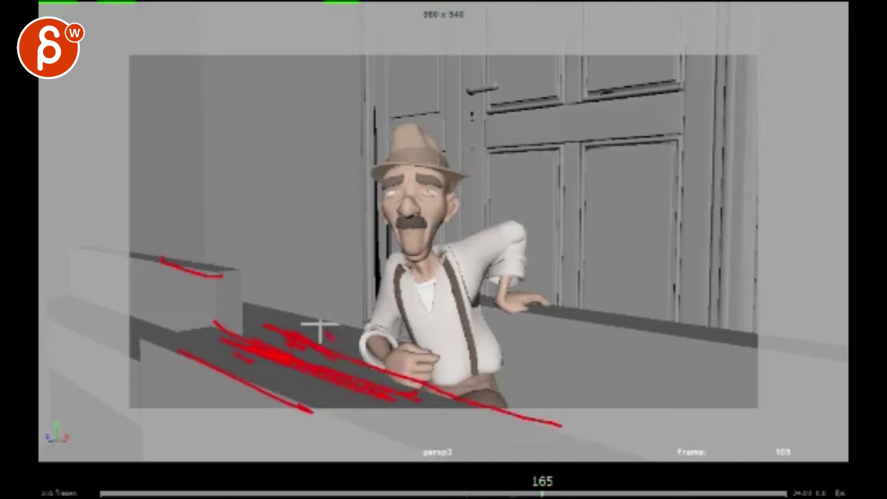
pyautogui.press('Right')
pyautogui.press('Left')
pyautogui.moveTo(442, 394); pyautogui.dragTo(203, 321)
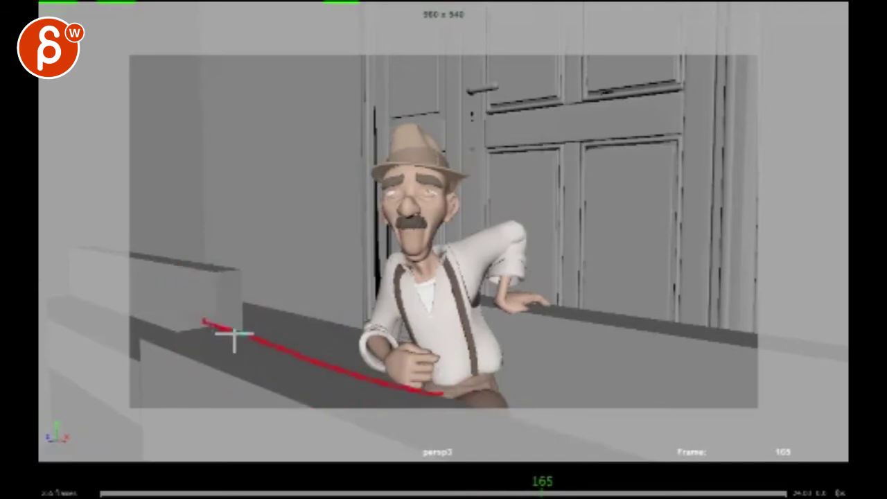
# - Trace the bent front arm in red from shoulder through elbow to hand on frame 169
pyautogui.hotkey('alt', '.')
pyautogui.hotkey('alt', '.')
pyautogui.hotkey('alt', '.')
pyautogui.hotkey('alt', '.')
pyautogui.moveTo(417, 375); pyautogui.dragTo(373, 345)
pyautogui.moveTo(402, 265); pyautogui.dragTo(370, 337)
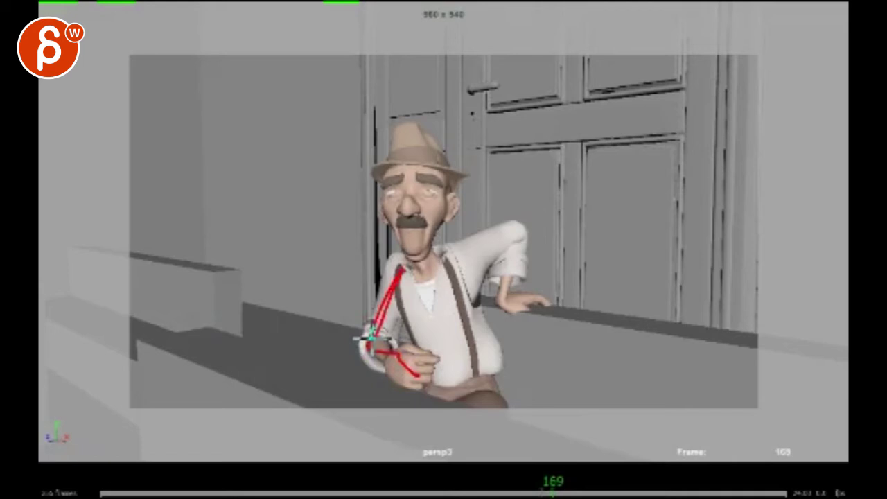
# - Draw both arms in red from shoulder to hand on frame 167, circling the hand resting on the bench
pyautogui.hotkey('alt', ',')
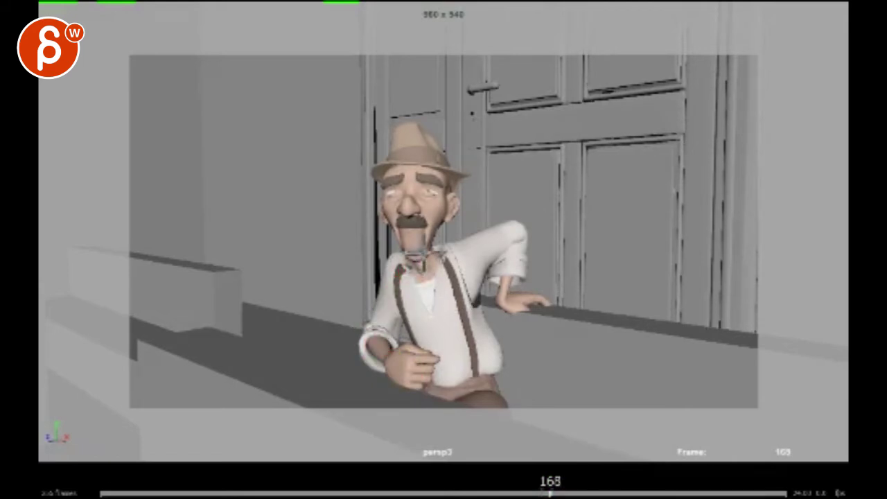
pyautogui.hotkey('alt', ',')
pyautogui.moveTo(548, 306)
pyautogui.mouseDown()
pyautogui.moveTo(510, 305)
pyautogui.moveTo(471, 240)
pyautogui.moveTo(530, 303)
pyautogui.moveTo(471, 243)
pyautogui.mouseUp()
pyautogui.moveTo(444, 380); pyautogui.dragTo(404, 256)
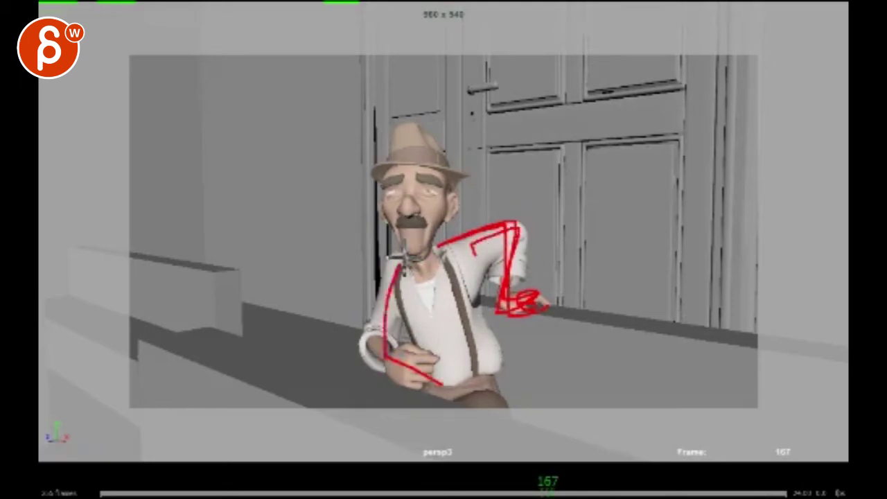
# - Compare the arm and head positions of the seated poses between frames 167 and 172
pyautogui.press('Right')
pyautogui.press('Right')
pyautogui.press('Right')
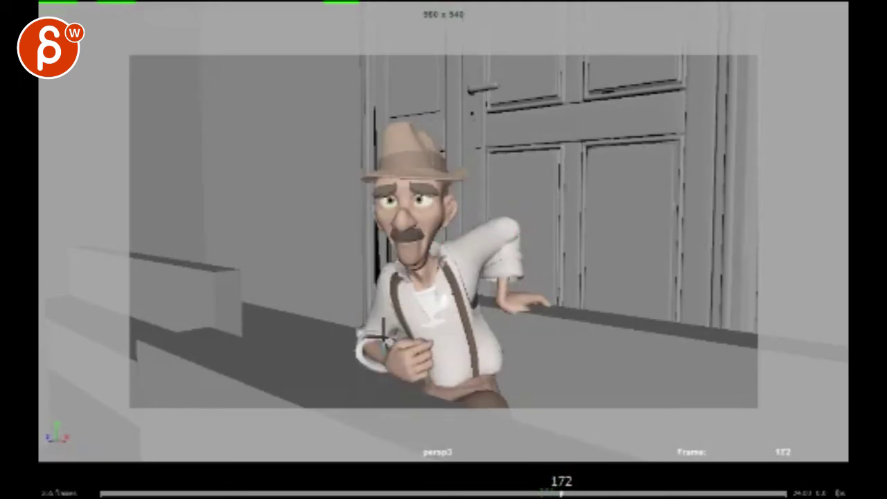
pyautogui.press('Left')
pyautogui.press('Right')
pyautogui.press('Right')
pyautogui.press('Left')
pyautogui.press('Left')
pyautogui.press('Left')
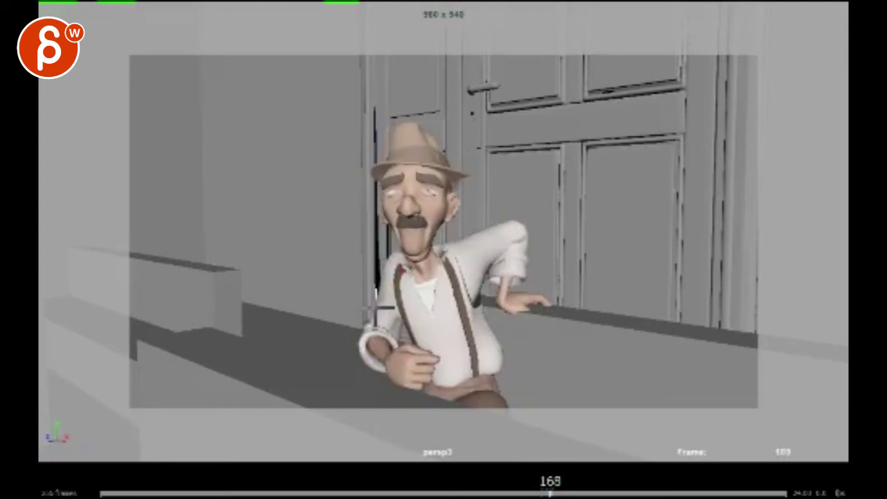
pyautogui.press('Right')
pyautogui.press('Right')
# - Mark the elbow and shade the bench surface beneath it in red on frame 170, comparing it with frame 169
pyautogui.hotkey('alt', ',')
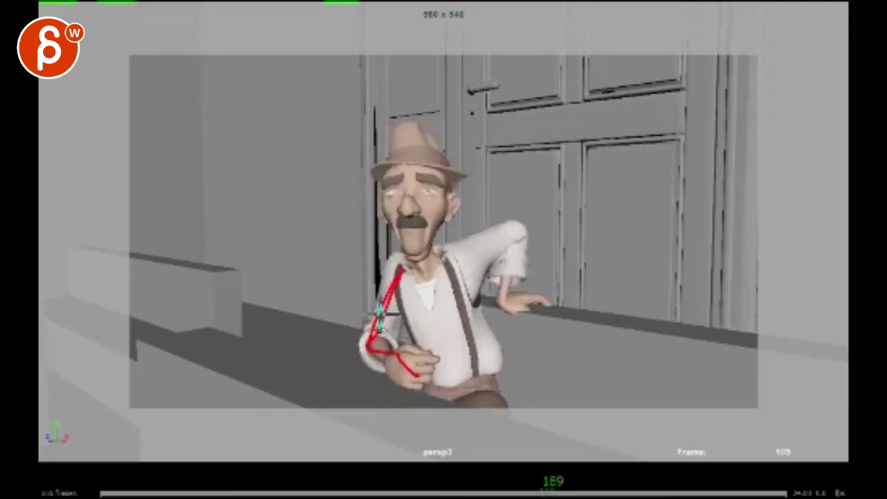
pyautogui.hotkey('alt', '.')
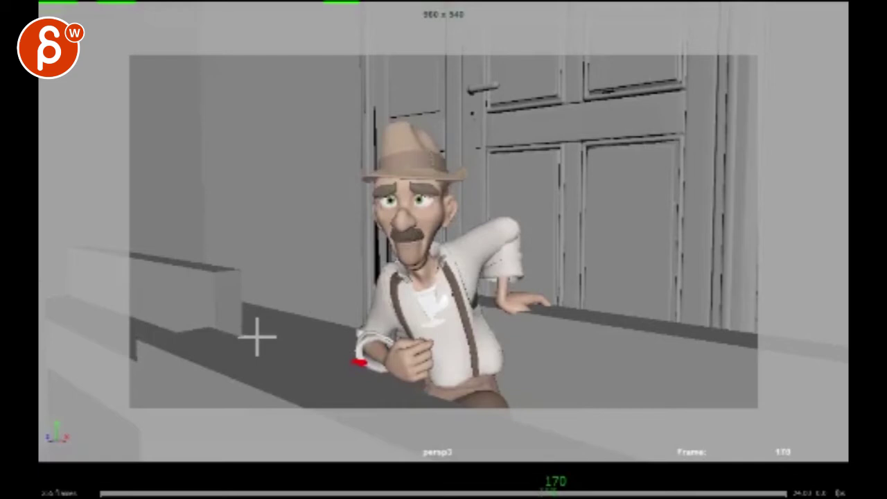
pyautogui.moveTo(238, 339); pyautogui.dragTo(375, 377)
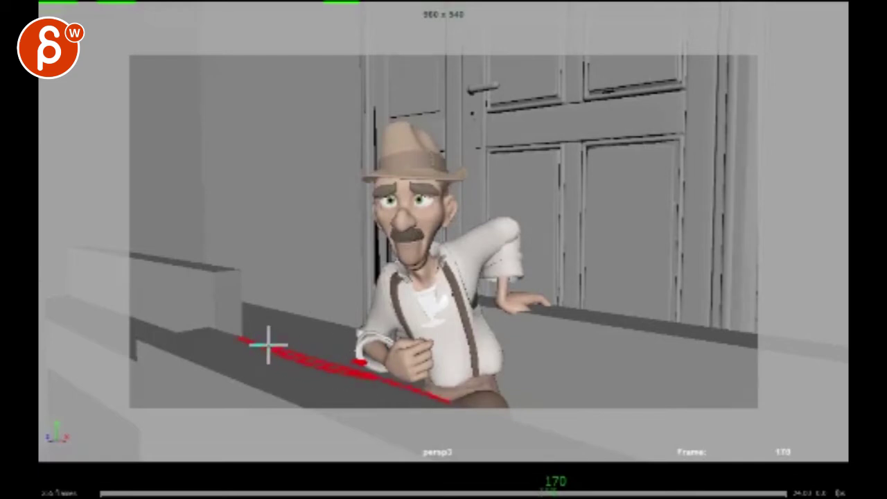
pyautogui.hotkey('alt', ',')
pyautogui.hotkey('alt', '.')
pyautogui.hotkey('alt', ',')
pyautogui.hotkey('alt', '.')
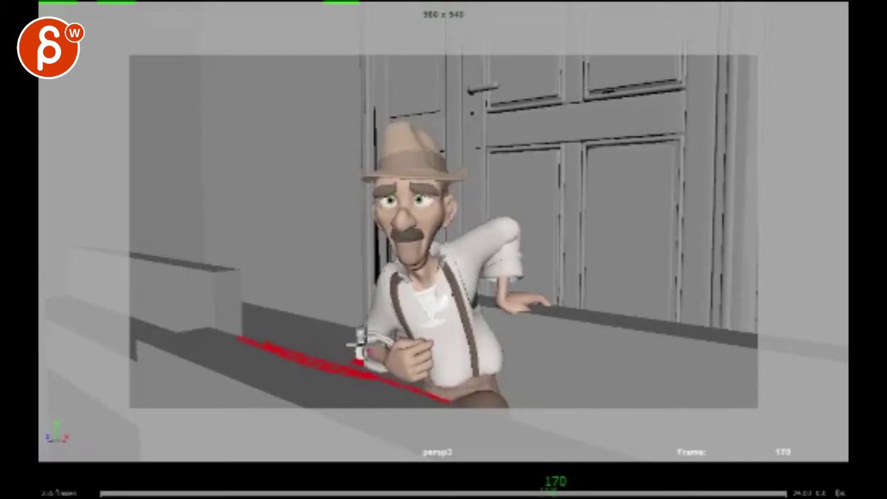
# - Draw a red curve over the chest and shoulder to the upper arm on frame 169
pyautogui.hotkey('alt', ',')
pyautogui.hotkey('alt', '.')
pyautogui.hotkey('alt', ',')
pyautogui.moveTo(458, 339); pyautogui.dragTo(378, 282)
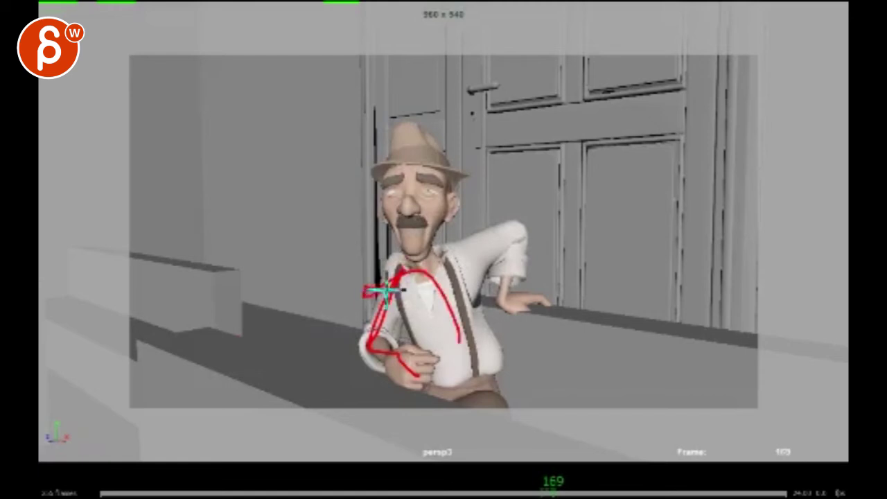
# - Play on to frame 190 and outline the raised palm with red strokes
pyautogui.hotkey('alt', '.')
pyautogui.hotkey('alt', '.')
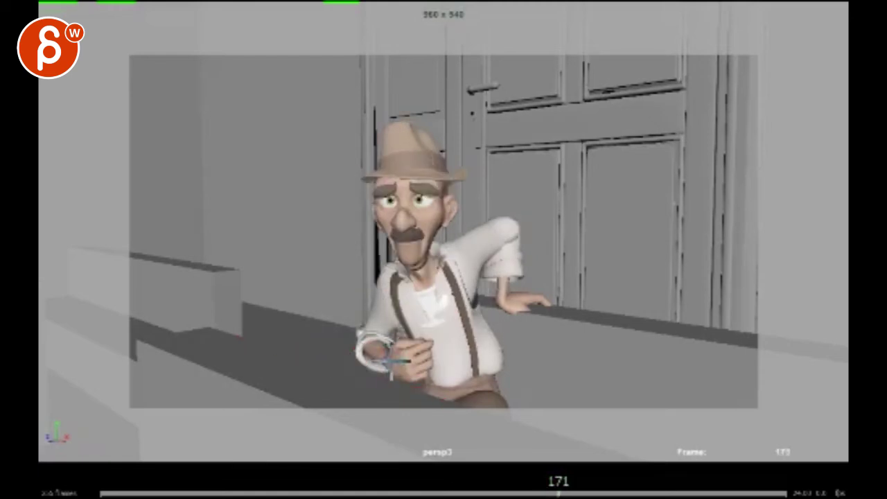
pyautogui.press('space')
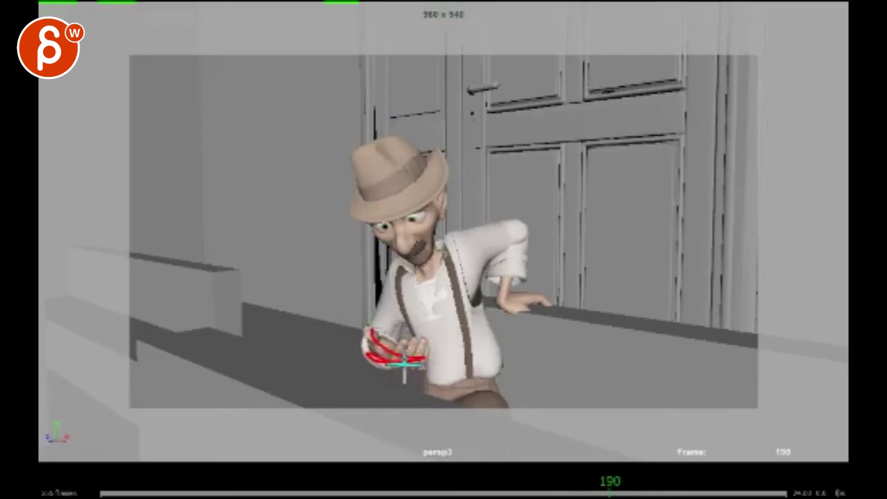
# - Review the upward look up to frame 210, and draw a red stroke from above the hat to the face on frame 199
pyautogui.press('space')
pyautogui.press('space')
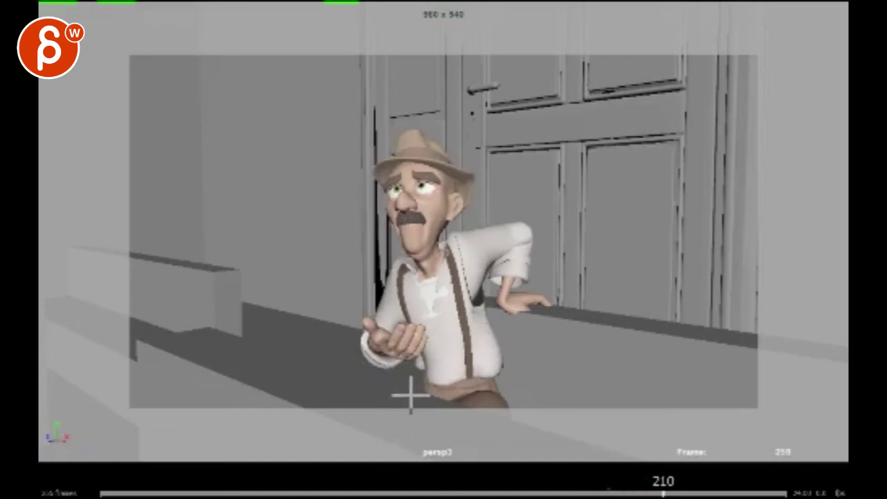
pyautogui.press('Left')
pyautogui.press('Left')
pyautogui.press('Left')
pyautogui.press('Left')
pyautogui.press('Left')
pyautogui.press('Left')
pyautogui.press('Left')
pyautogui.press('Left')
pyautogui.press('Left')
pyautogui.press('Left')
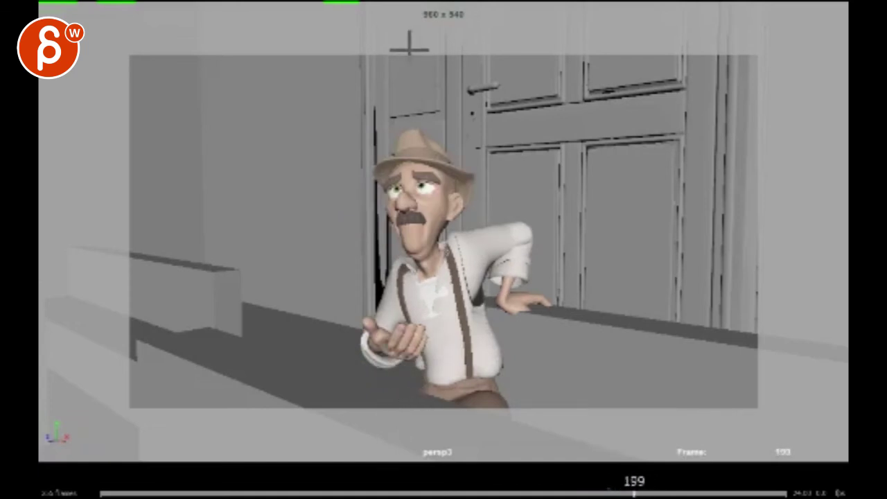
pyautogui.moveTo(392, 50); pyautogui.dragTo(375, 192)
# - Play on to frame 231, outline the outstretched fist in red and draw a line from the neck along the arm to it
pyautogui.press('space')
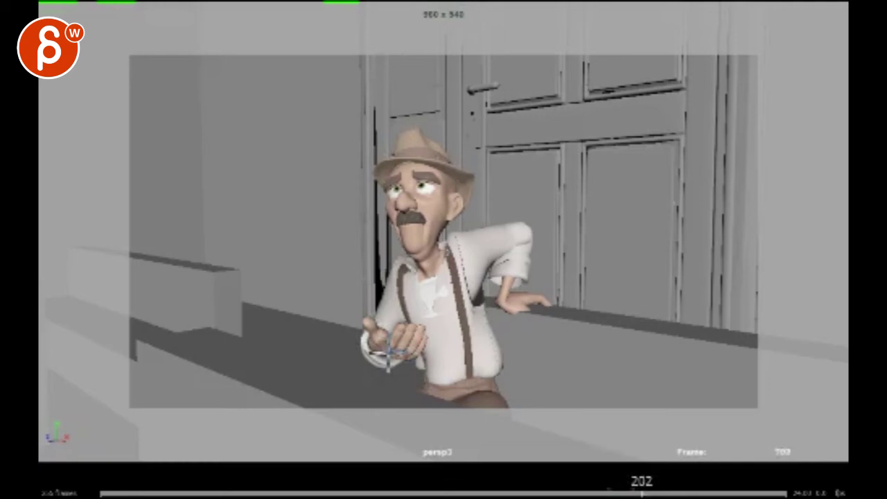
pyautogui.press('space')
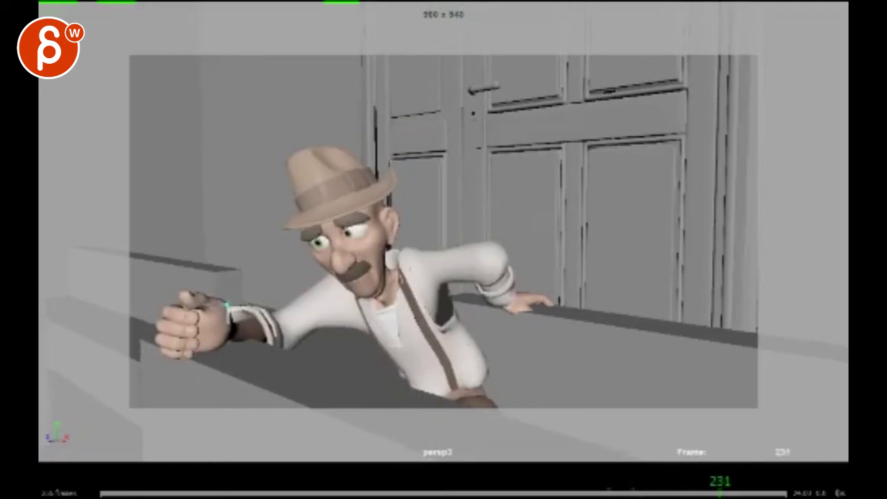
pyautogui.moveTo(225, 305)
pyautogui.mouseDown()
pyautogui.moveTo(181, 318)
pyautogui.moveTo(172, 343)
pyautogui.mouseUp()
pyautogui.moveTo(376, 293); pyautogui.dragTo(188, 326)
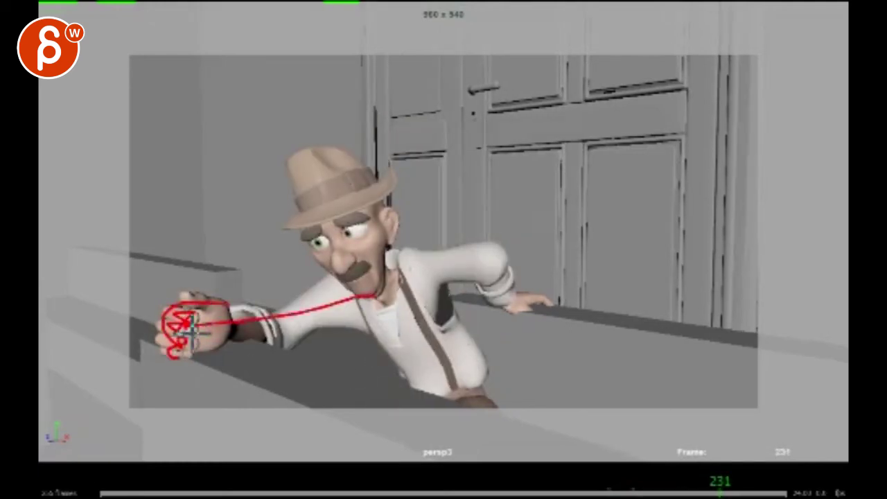
# - Play on to frame 250 and go back over the preceding frames to compare the upward look with the head-down pose
pyautogui.press('space')
pyautogui.press('space')
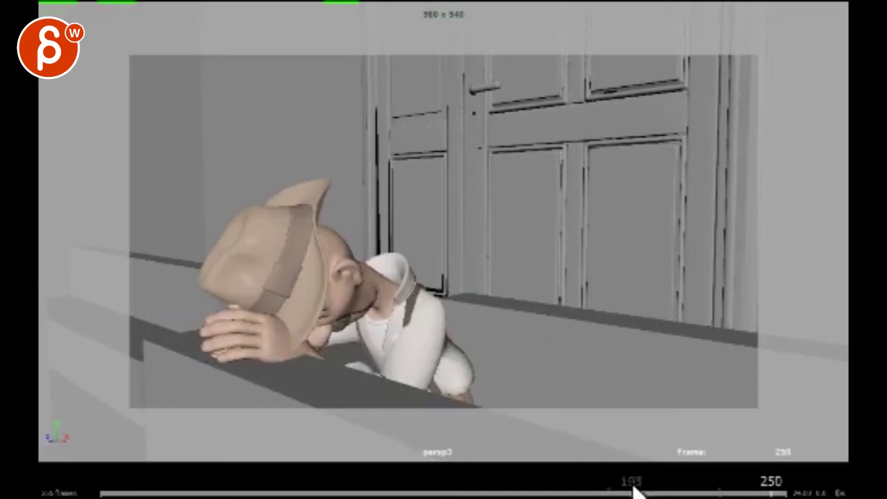
pyautogui.moveTo(773, 495); pyautogui.dragTo(717, 495)
pyautogui.press('space')
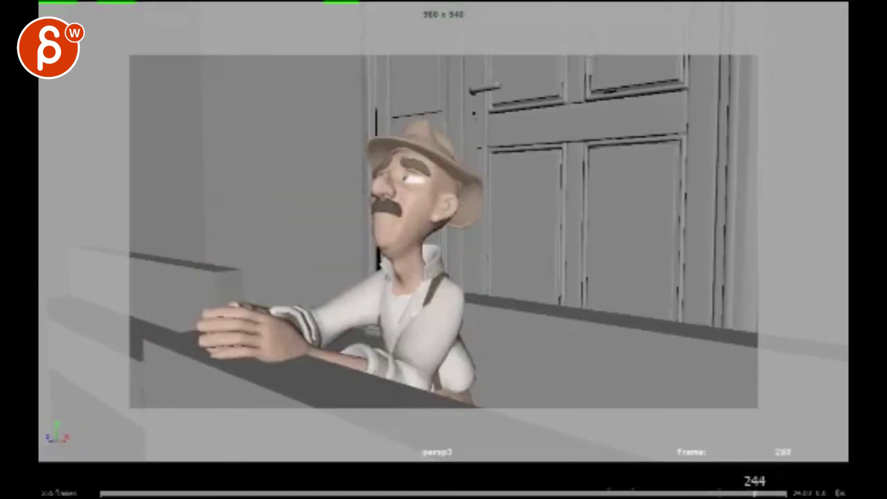
pyautogui.press('Left')
pyautogui.press('Left')
pyautogui.press('Right')
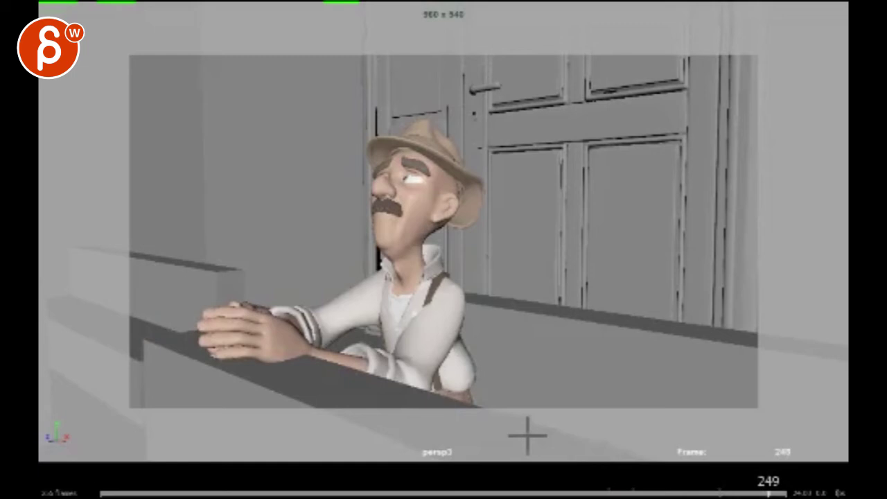
pyautogui.press('Right')
pyautogui.press('space')
pyautogui.moveTo(754, 493)
pyautogui.mouseDown()
pyautogui.moveTo(783, 493)
pyautogui.moveTo(758, 493)
pyautogui.moveTo(772, 493)
pyautogui.mouseUp()
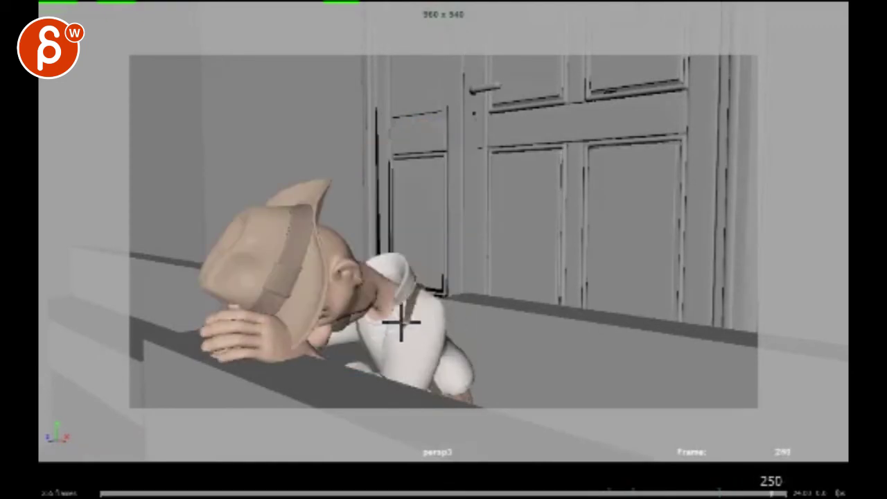
# - Flip between frames 249 and 250 to compare the poses, and circle the head and chest in red on frame 249
pyautogui.press('Left')
pyautogui.press('Left')
pyautogui.press('Right')
pyautogui.press('Right')
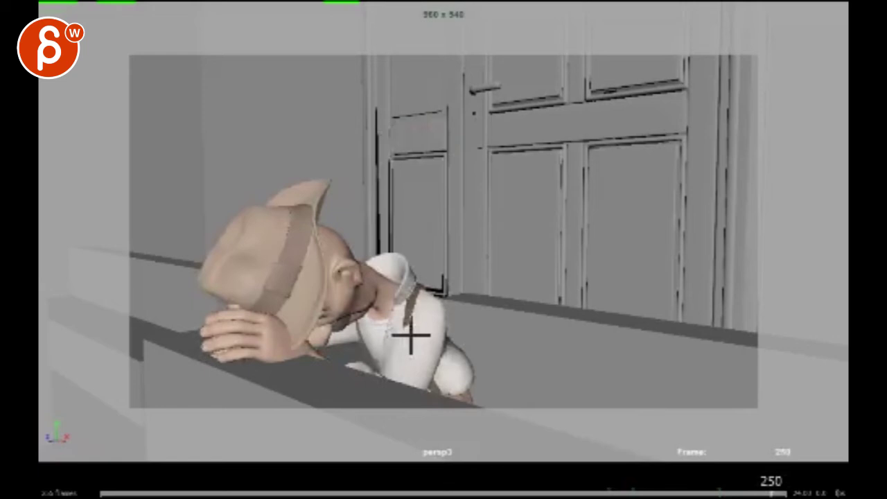
pyautogui.hotkey('alt', ',')
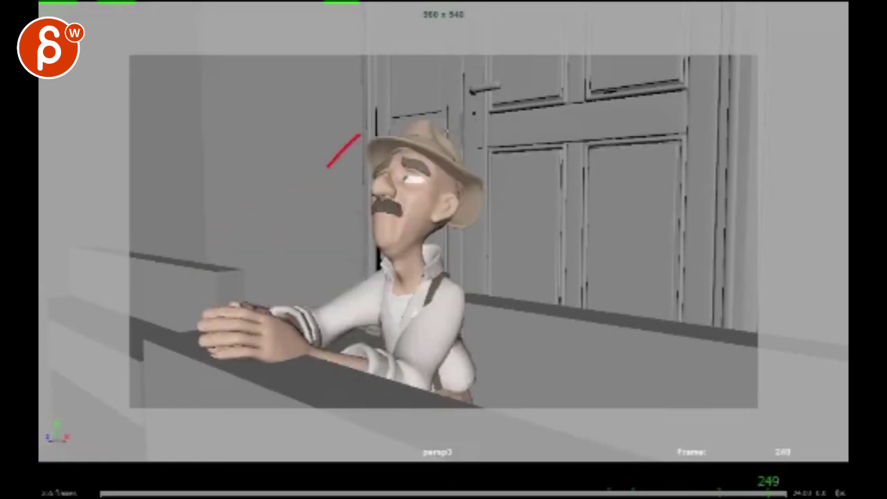
pyautogui.hotkey('alt', '.')
pyautogui.hotkey('alt', ',')
pyautogui.hotkey('alt', '.')
pyautogui.hotkey('alt', ',')
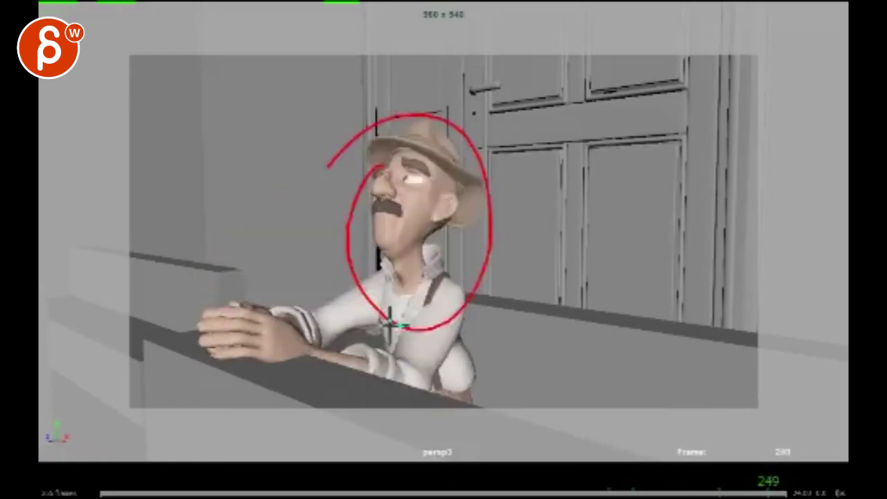
pyautogui.hotkey('alt', '.')
# - Go to frame 255 and draw a large red loop around the slumped figure
pyautogui.press('Left')
pyautogui.moveTo(755, 491); pyautogui.dragTo(740, 492)
pyautogui.press('space')
pyautogui.press('space')
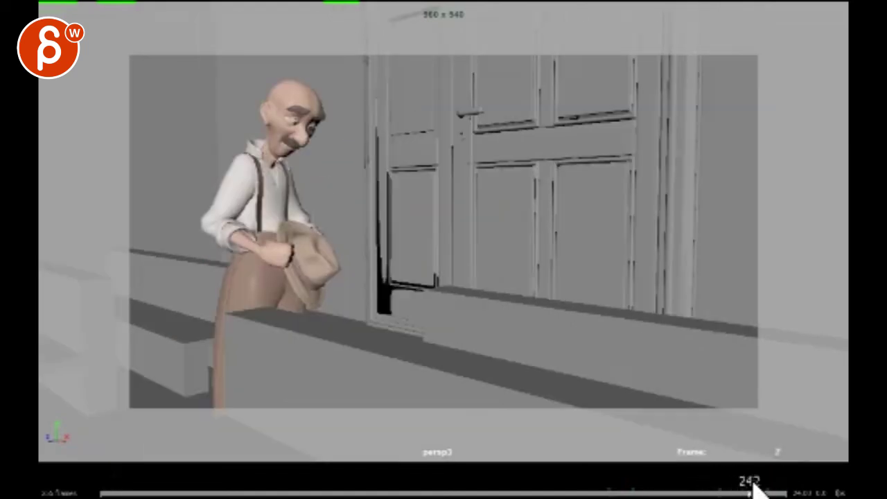
pyautogui.click(786, 493)
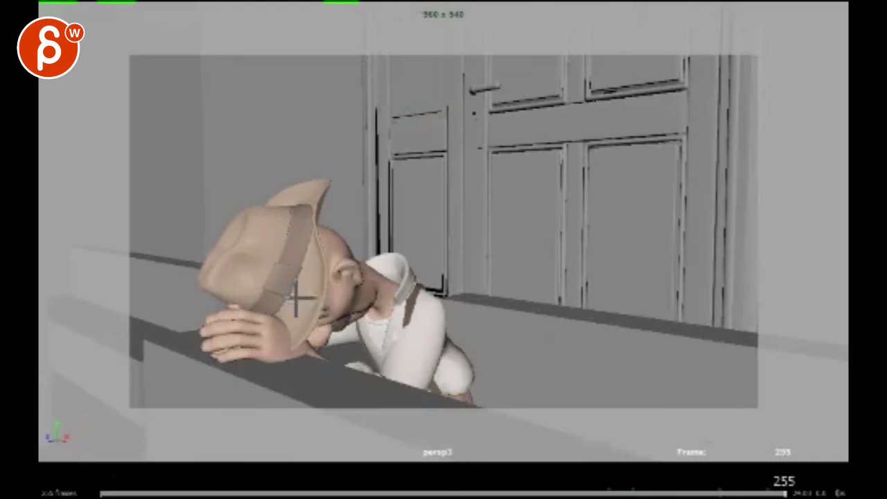
pyautogui.moveTo(229, 229)
pyautogui.mouseDown()
pyautogui.moveTo(356, 406)
pyautogui.moveTo(236, 236)
pyautogui.mouseUp()
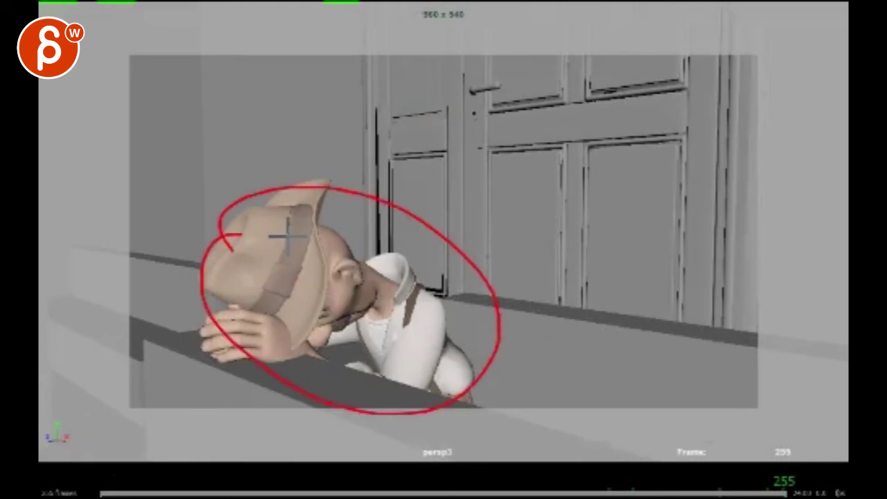
# - Sketch red strokes over the hat and face on frame 254, with a curve arcing from the head down to the bench behind
pyautogui.press('Left')
pyautogui.press('Left')
pyautogui.press('Left')
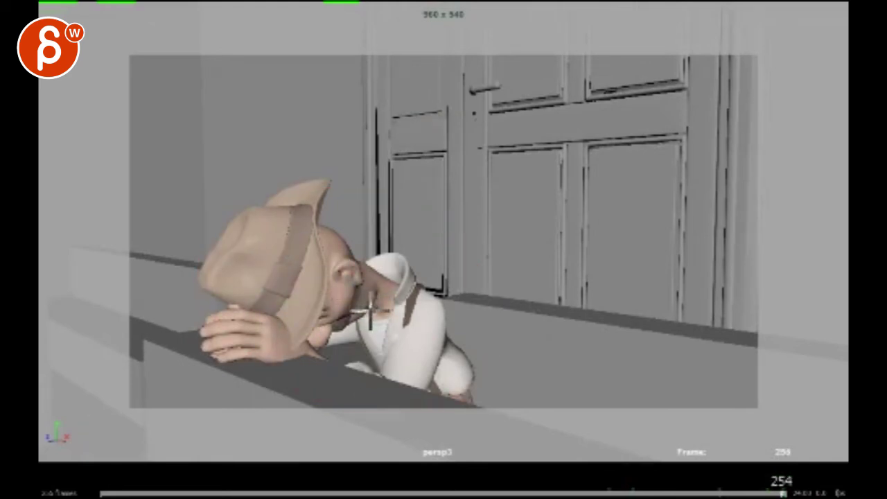
pyautogui.moveTo(239, 490); pyautogui.dragTo(790, 476)
pyautogui.moveTo(280, 318)
pyautogui.mouseDown()
pyautogui.moveTo(344, 340)
pyautogui.moveTo(297, 249)
pyautogui.moveTo(197, 177)
pyautogui.moveTo(243, 316)
pyautogui.moveTo(131, 258)
pyautogui.mouseUp()
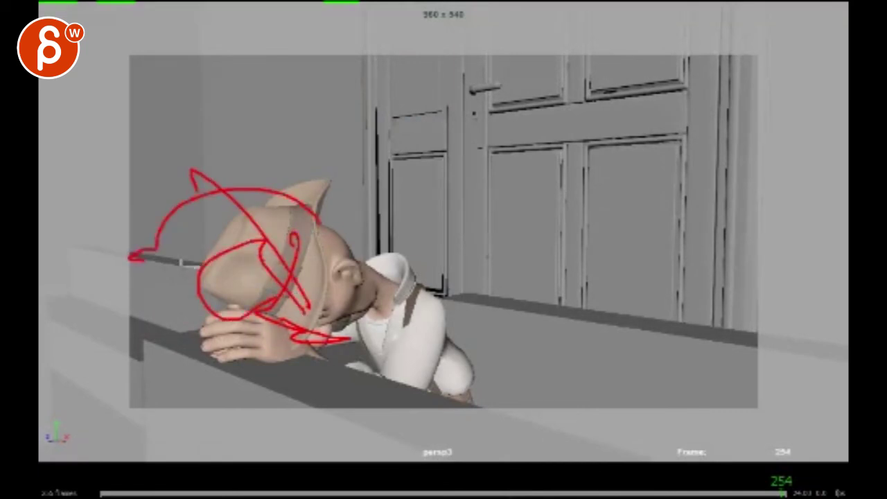
pyautogui.moveTo(149, 218); pyautogui.dragTo(148, 225)
# - Step back to frame 250 and scrub through the earlier action to review the poses at frames 239 and 224
pyautogui.press('Left')
pyautogui.press('Left')
pyautogui.press('Left')
pyautogui.press('Left')
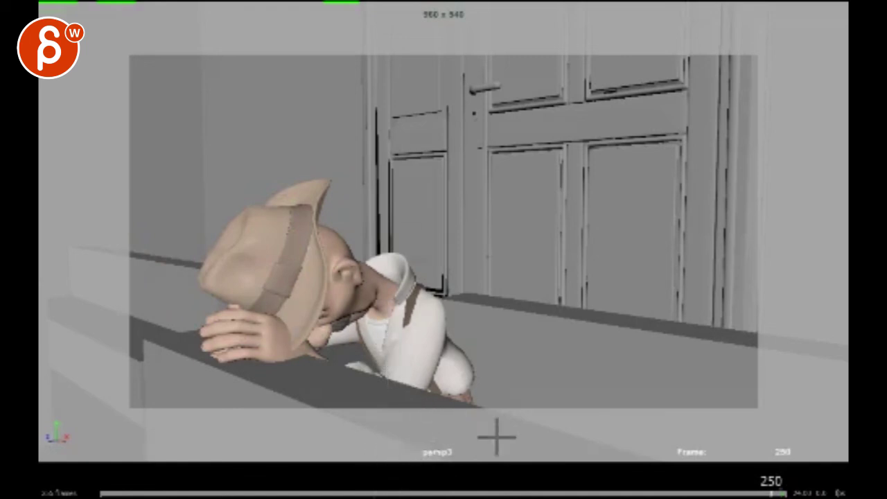
pyautogui.moveTo(411, 494); pyautogui.dragTo(748, 494)
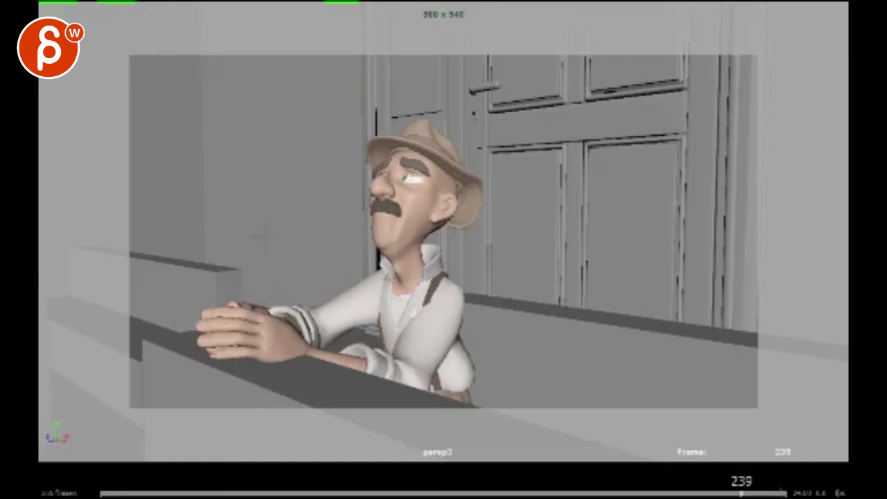
pyautogui.moveTo(153, 478); pyautogui.dragTo(700, 478)
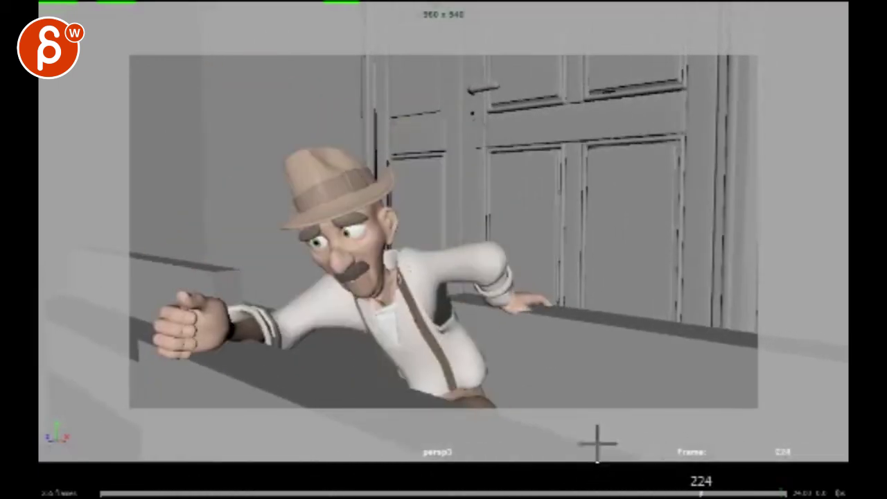